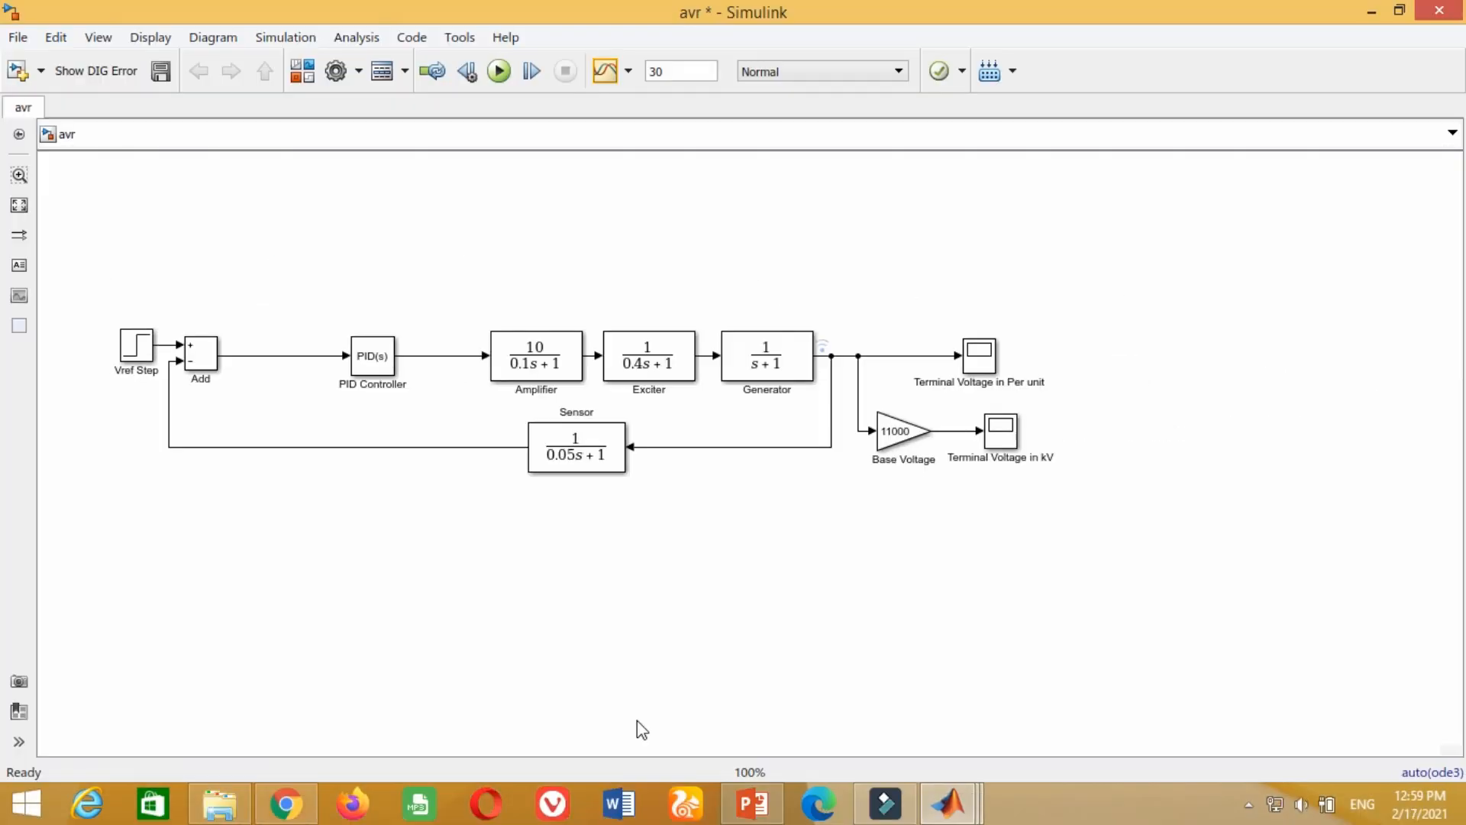
# Run the avr model simulation and open the Terminal Voltage in Per unit scope to examine the response
pyautogui.click(500, 73)
pyautogui.click(976, 362)
pyautogui.doubleClick(977, 362)
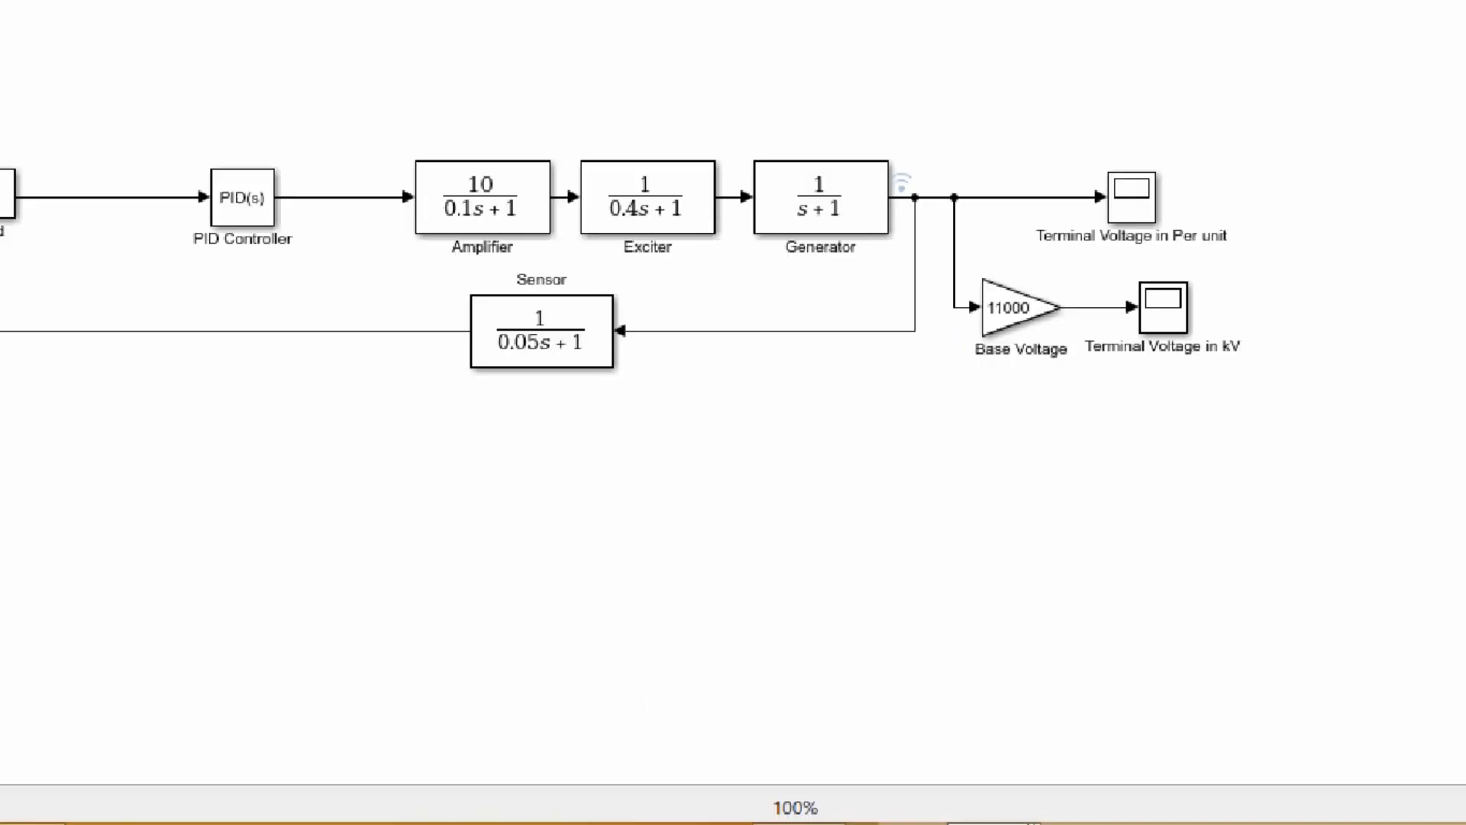
pyautogui.moveTo(243, 181); pyautogui.dragTo(478, 330)
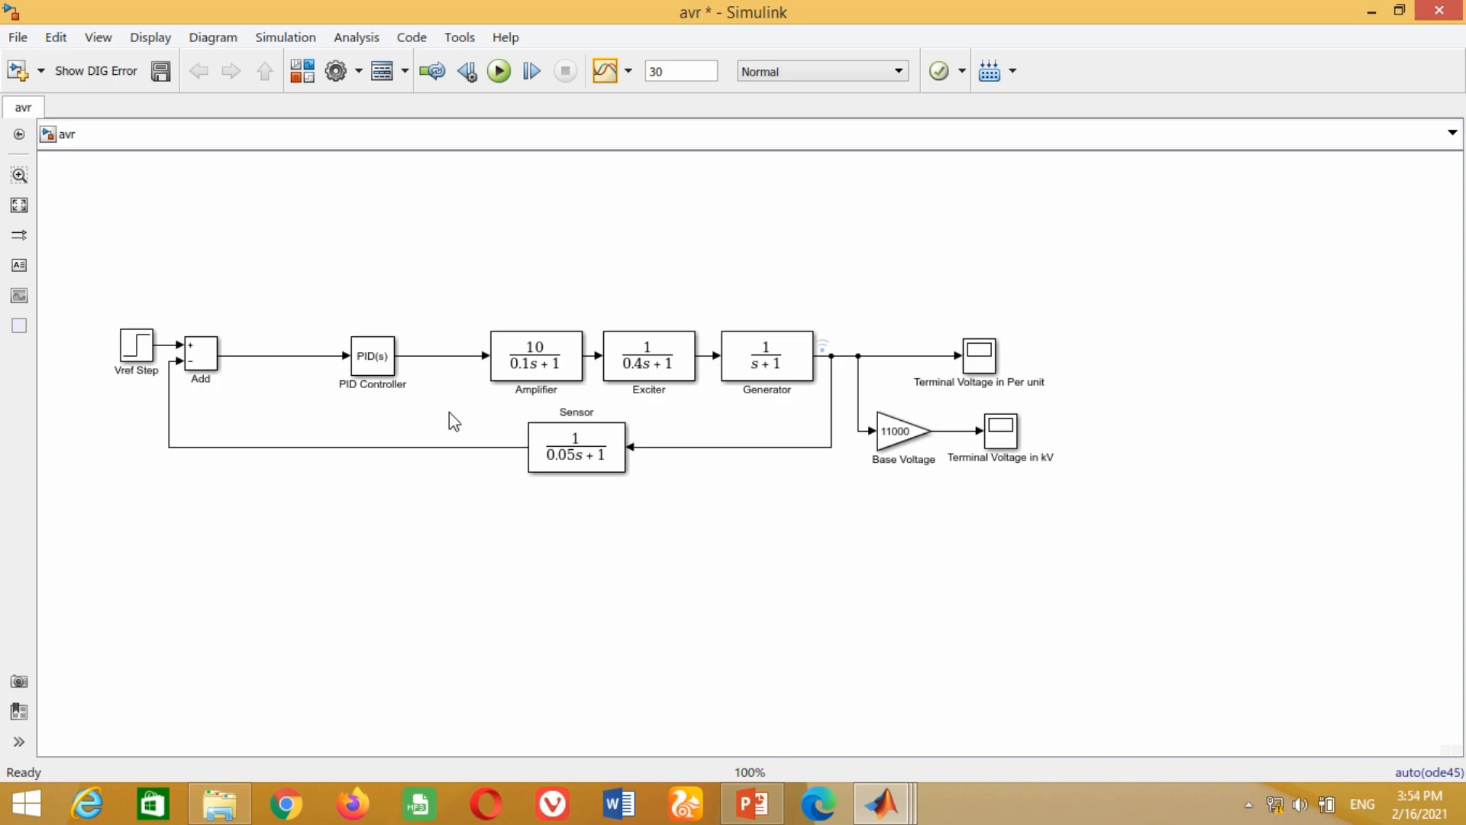
# Add a To Workspace block from the Simulink Sinks library and connect it to the signal between Add and the PID Controller
pyautogui.click(299, 75)
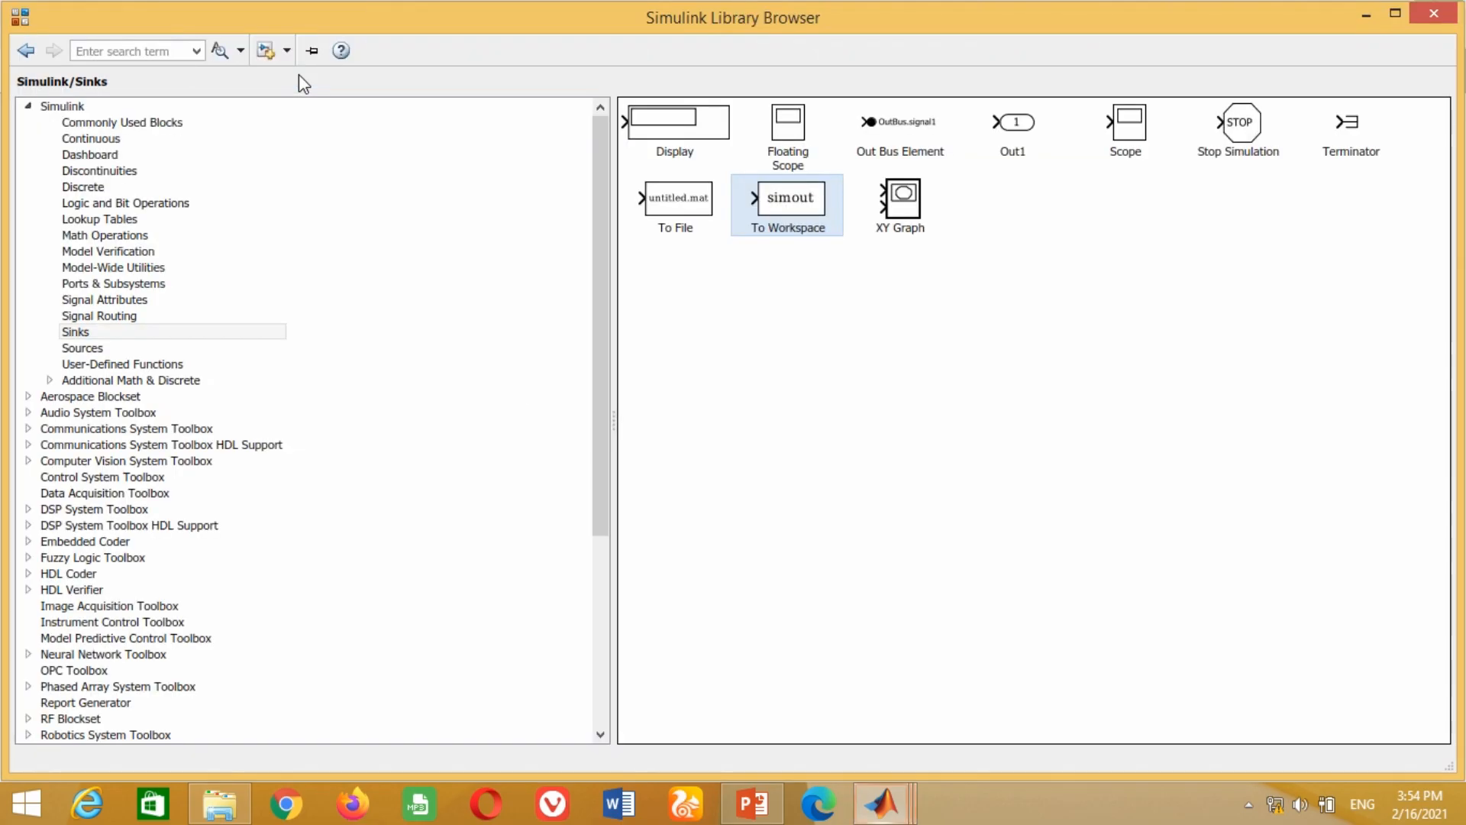
pyautogui.click(74, 333)
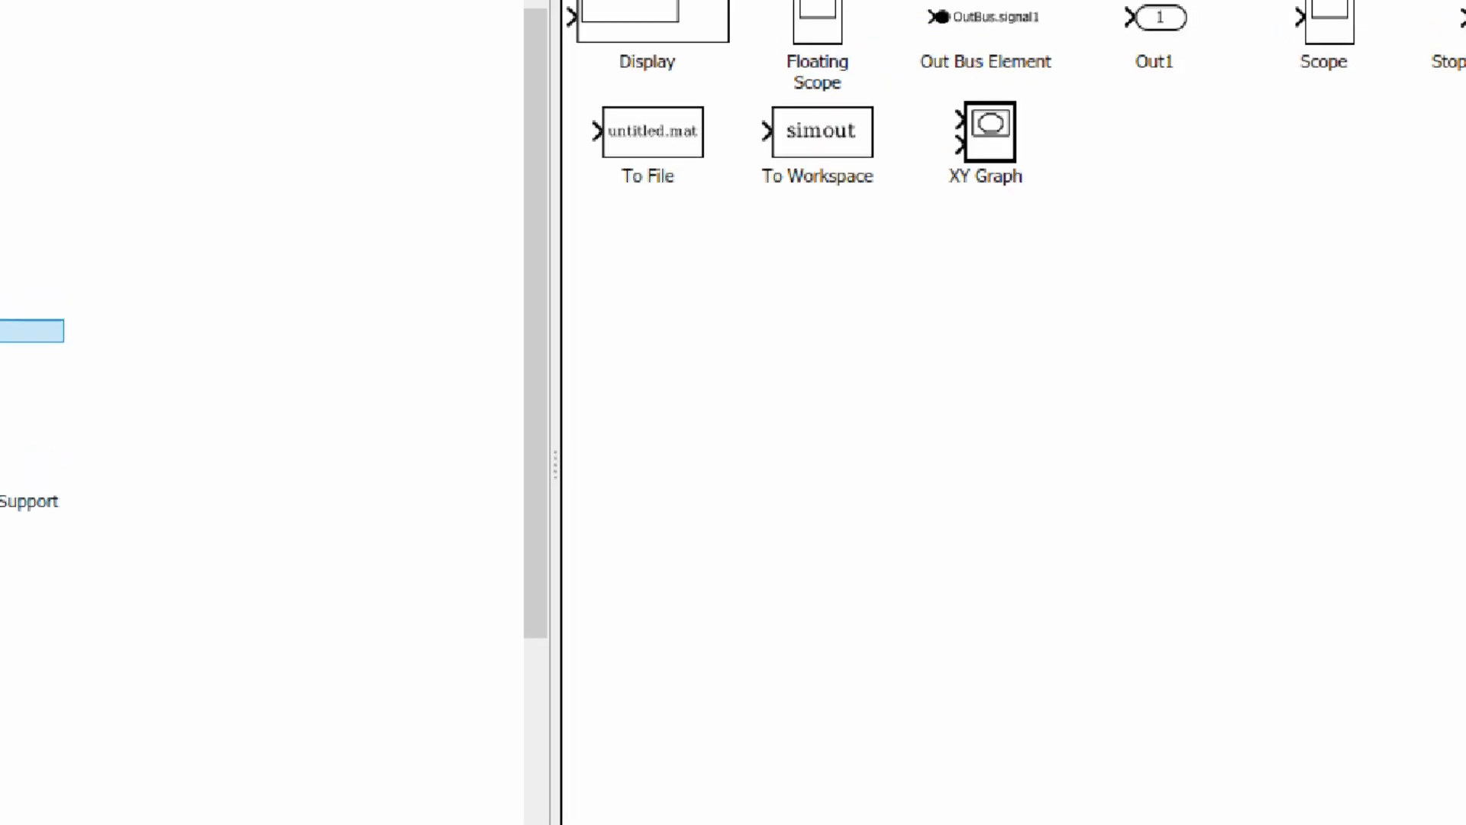
pyautogui.moveTo(730, 107); pyautogui.dragTo(901, 229)
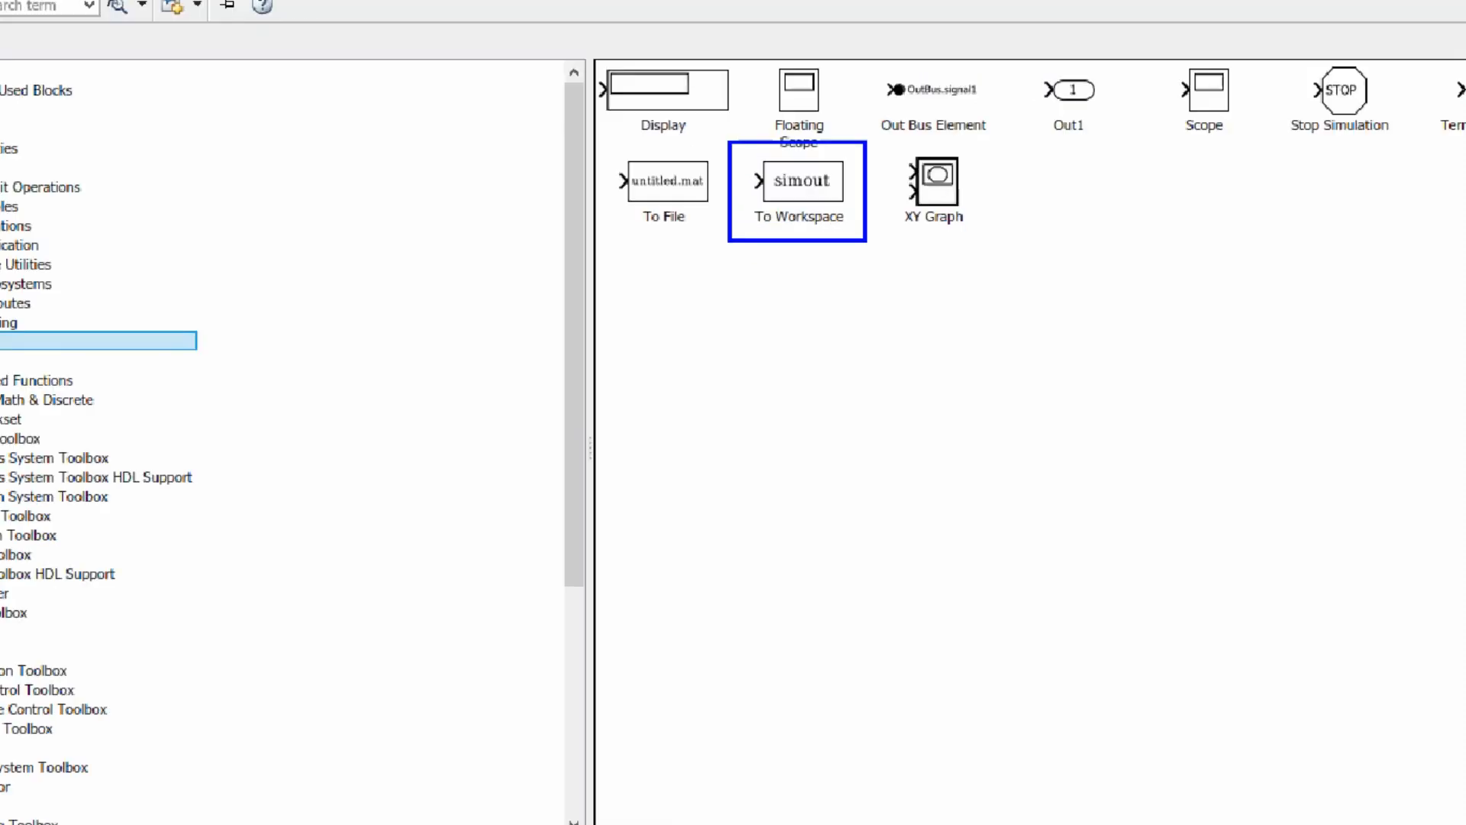
pyautogui.click(816, 185)
pyautogui.rightClick(816, 184)
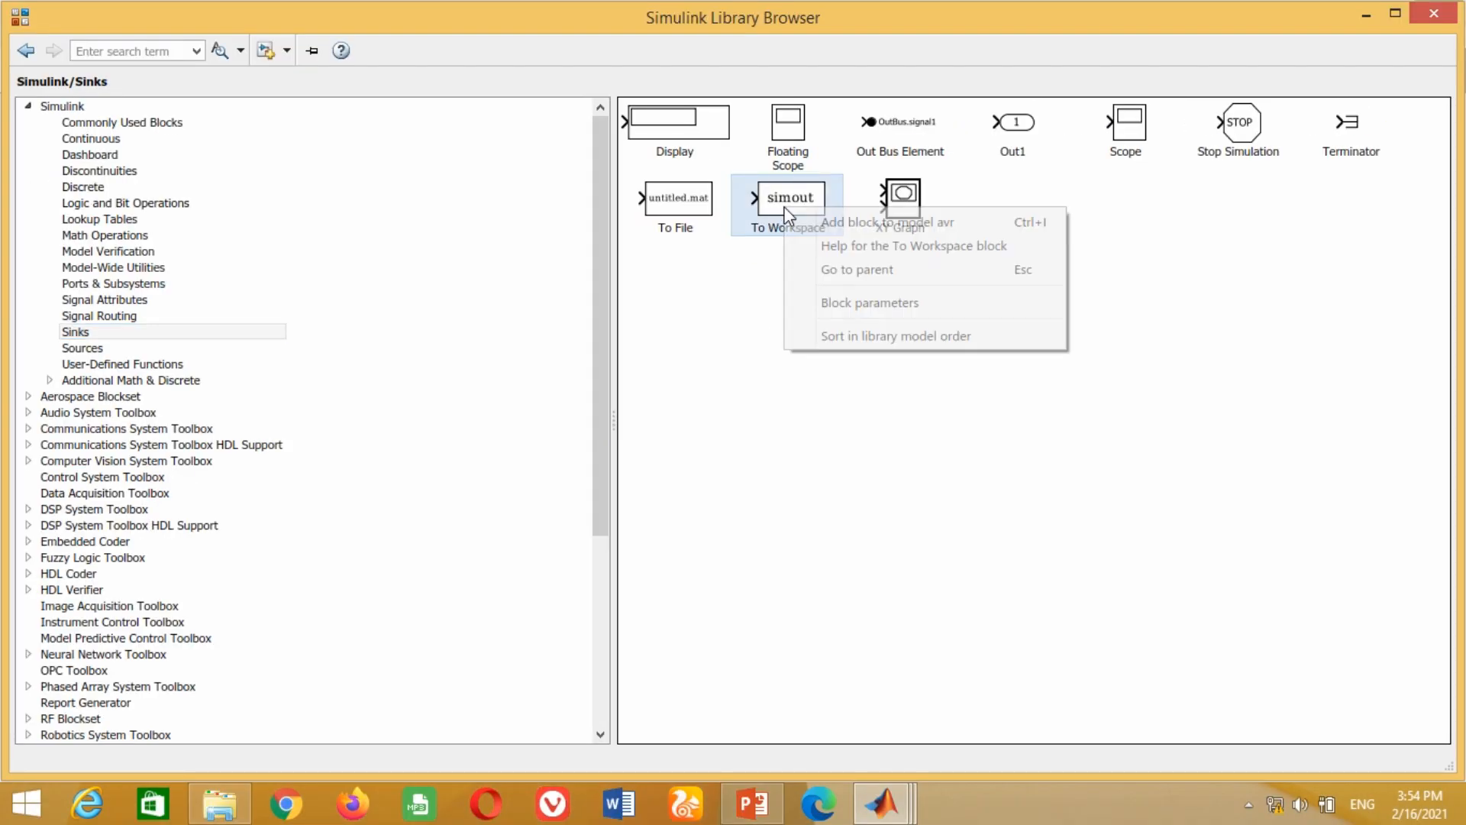
pyautogui.click(884, 223)
pyautogui.moveTo(748, 464)
pyautogui.mouseDown()
pyautogui.moveTo(394, 304)
pyautogui.moveTo(369, 264)
pyautogui.moveTo(287, 355)
pyautogui.mouseUp()
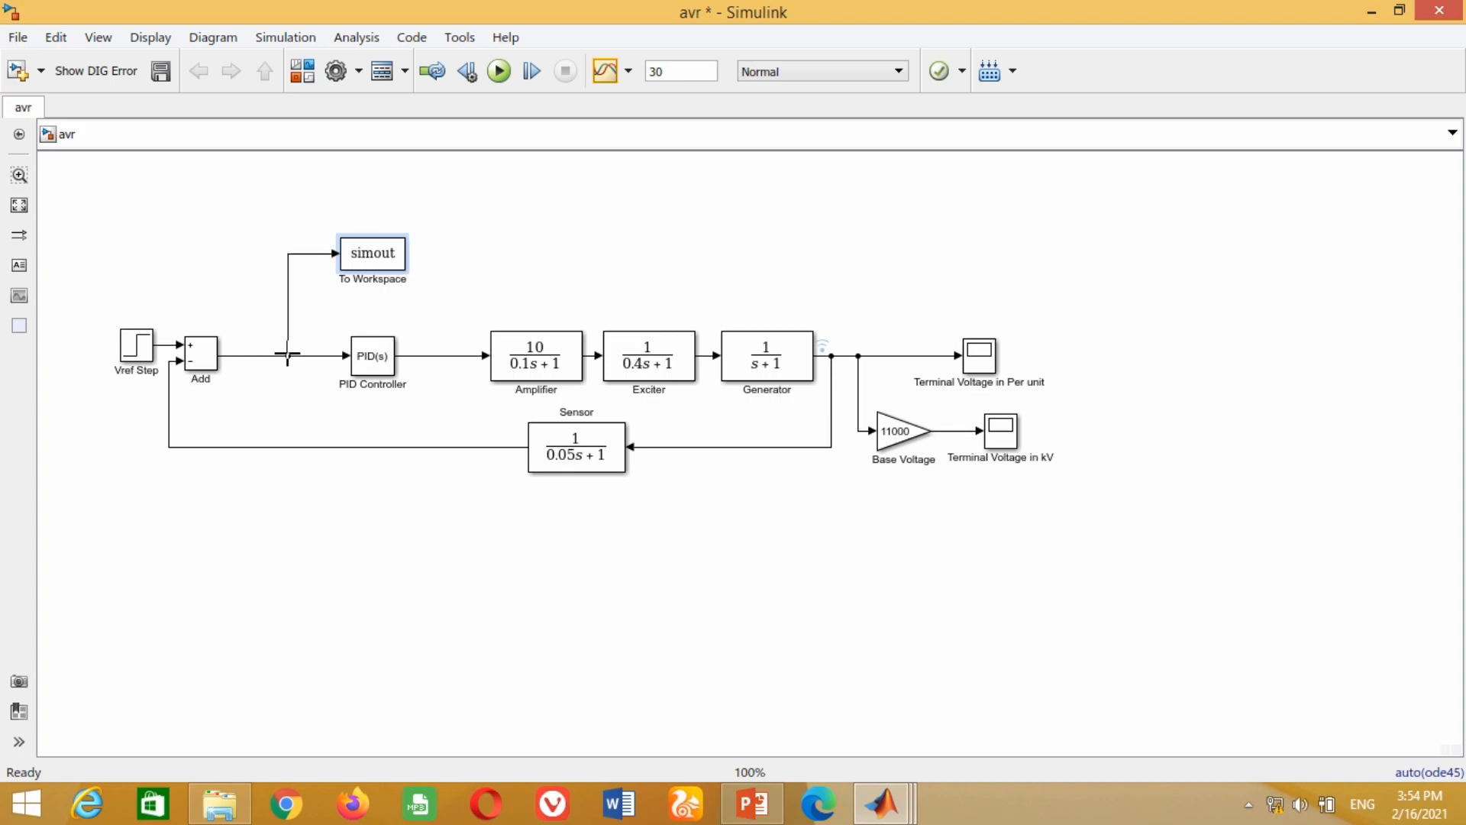
# Set the To Workspace block's variable name to Input and its save format to Array
pyautogui.click(351, 259)
pyautogui.doubleClick(388, 260)
pyautogui.moveTo(506, 17); pyautogui.dragTo(547, 98)
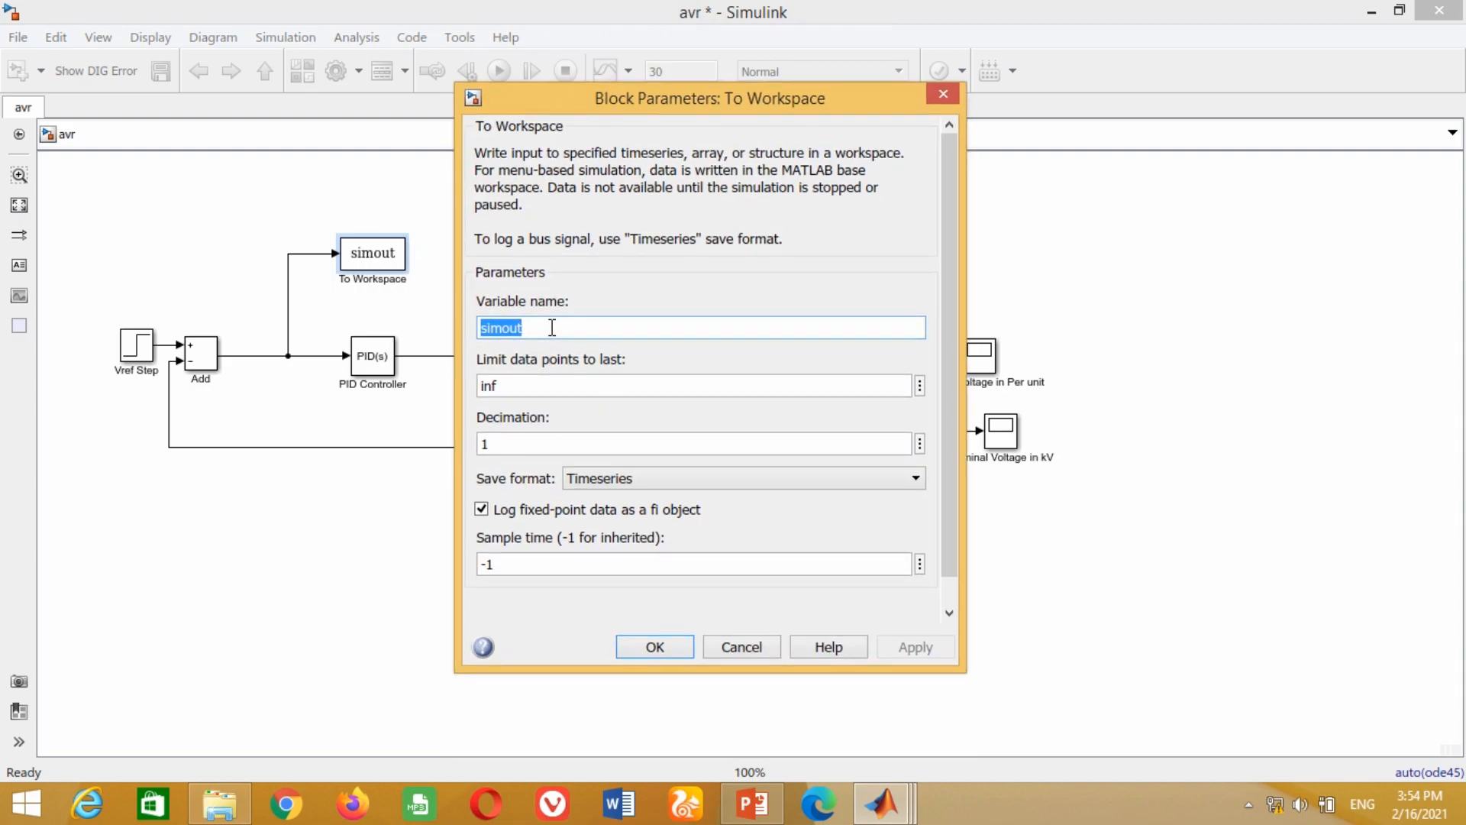
pyautogui.press('BackSpace')
pyautogui.write('Input')
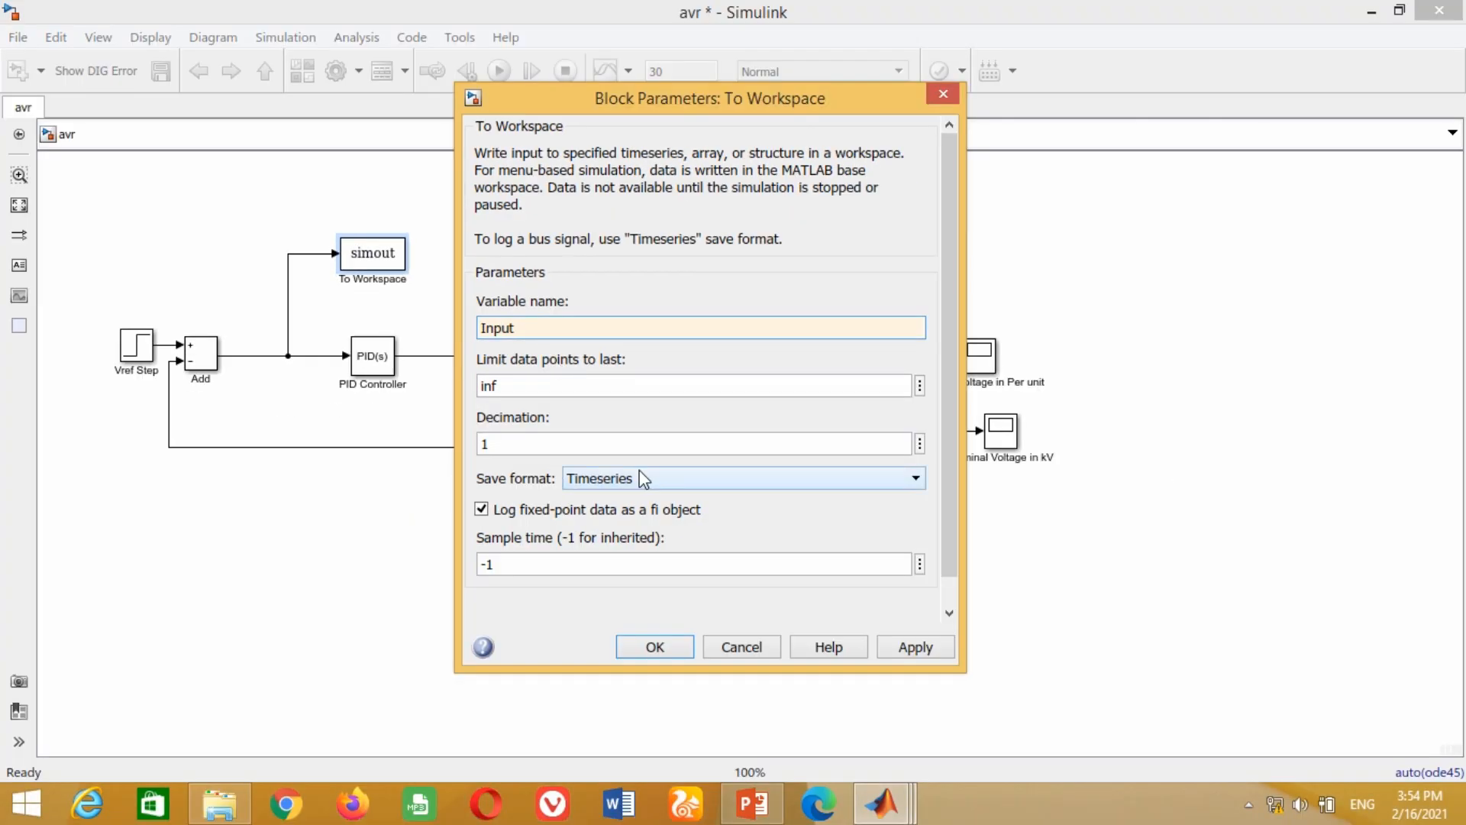
pyautogui.click(729, 552)
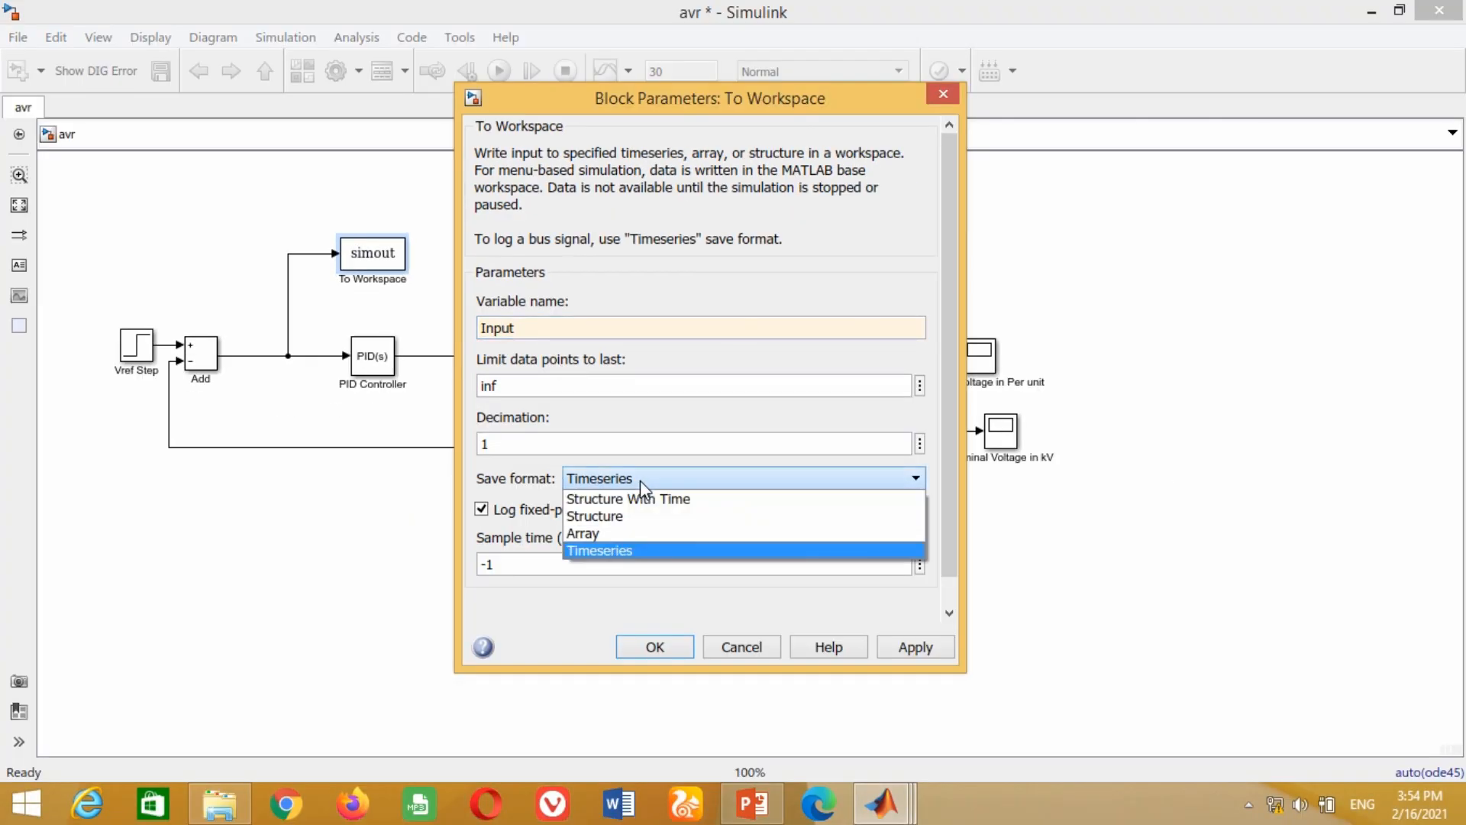
pyautogui.click(600, 533)
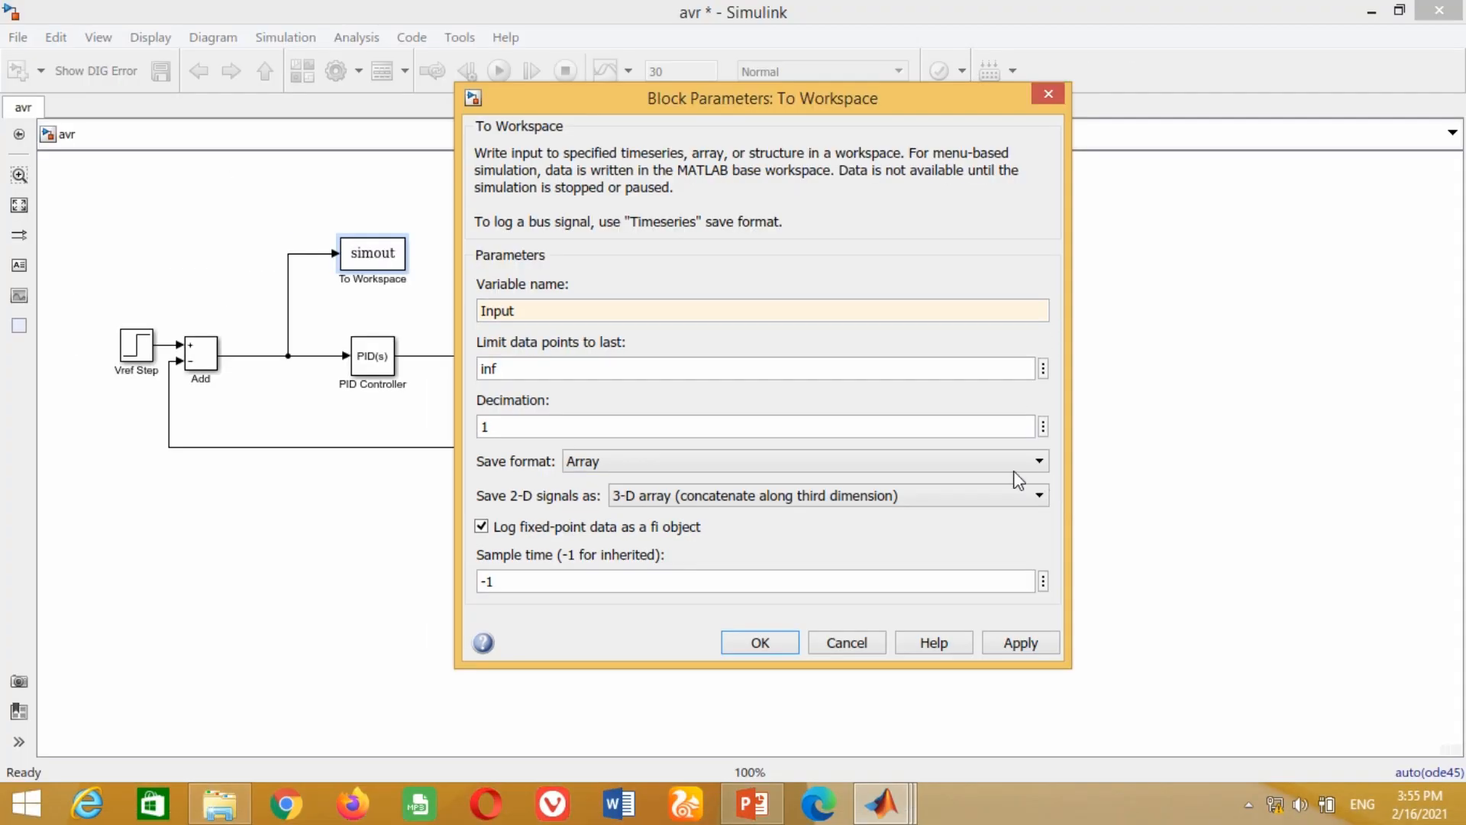
pyautogui.click(1020, 642)
pyautogui.click(759, 641)
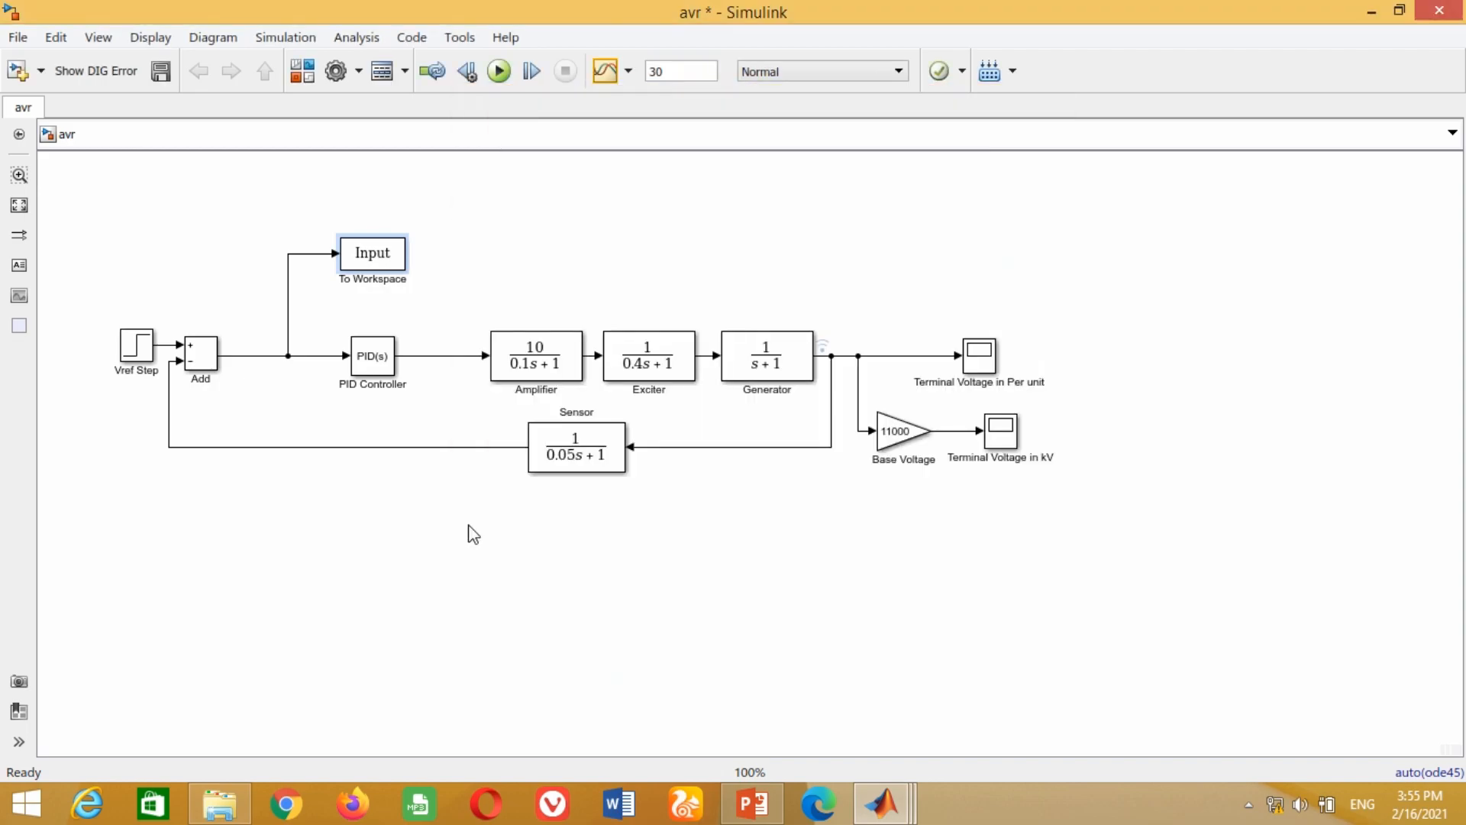
# Duplicate the Input workspace block above the Amplifier and connect the copy to the PID Controller's output signal
pyautogui.click(436, 514)
pyautogui.click(384, 263)
pyautogui.moveTo(384, 264)
pyautogui.mouseDown()
pyautogui.moveTo(489, 288)
pyautogui.moveTo(519, 260)
pyautogui.moveTo(473, 257)
pyautogui.moveTo(449, 356)
pyautogui.mouseUp()
# Set the copied To Workspace block's variable name to Output, then run the simulation to export both signals
pyautogui.click(517, 258)
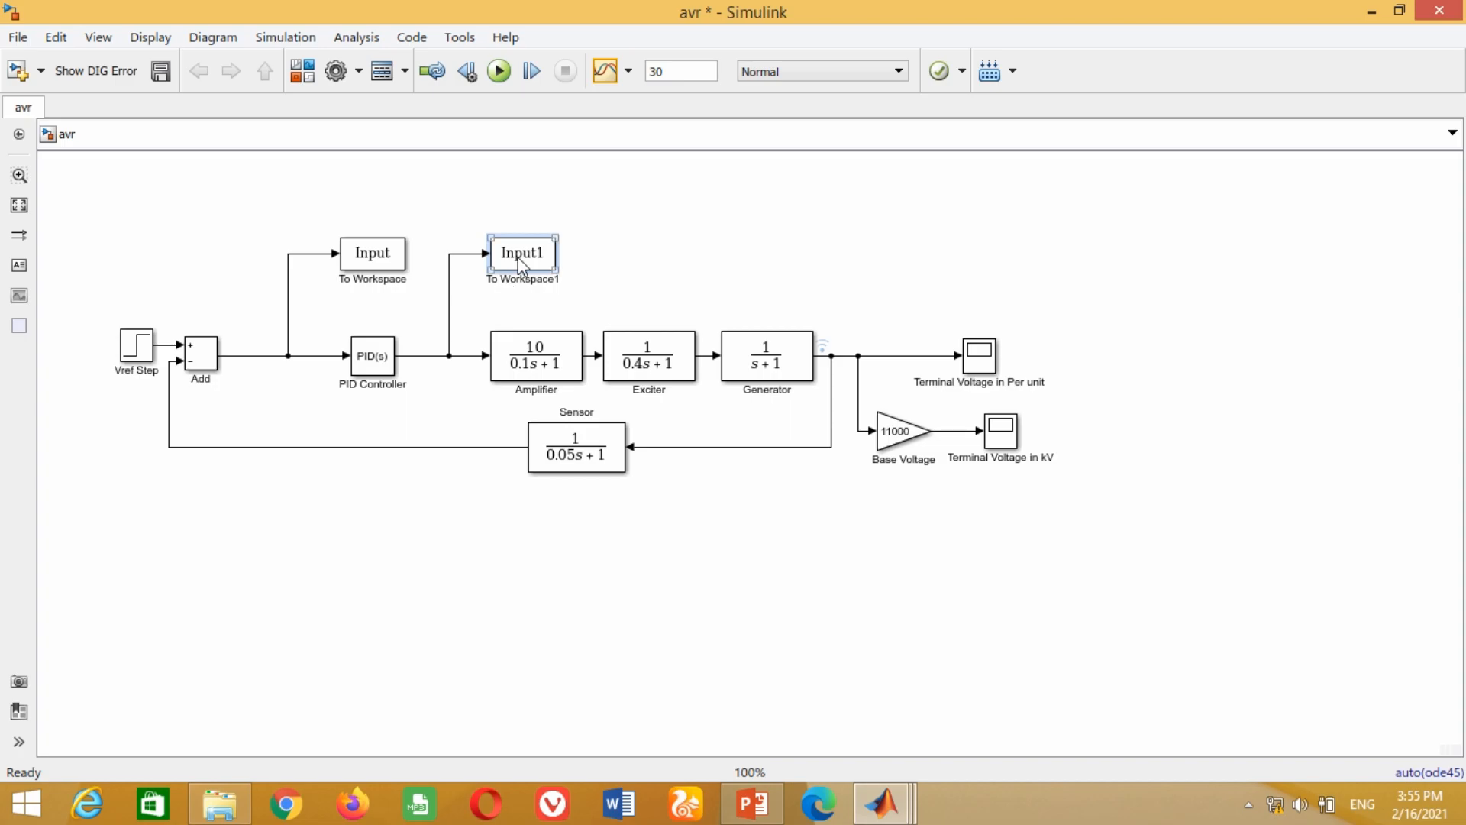
pyautogui.doubleClick(518, 257)
pyautogui.write('Output')
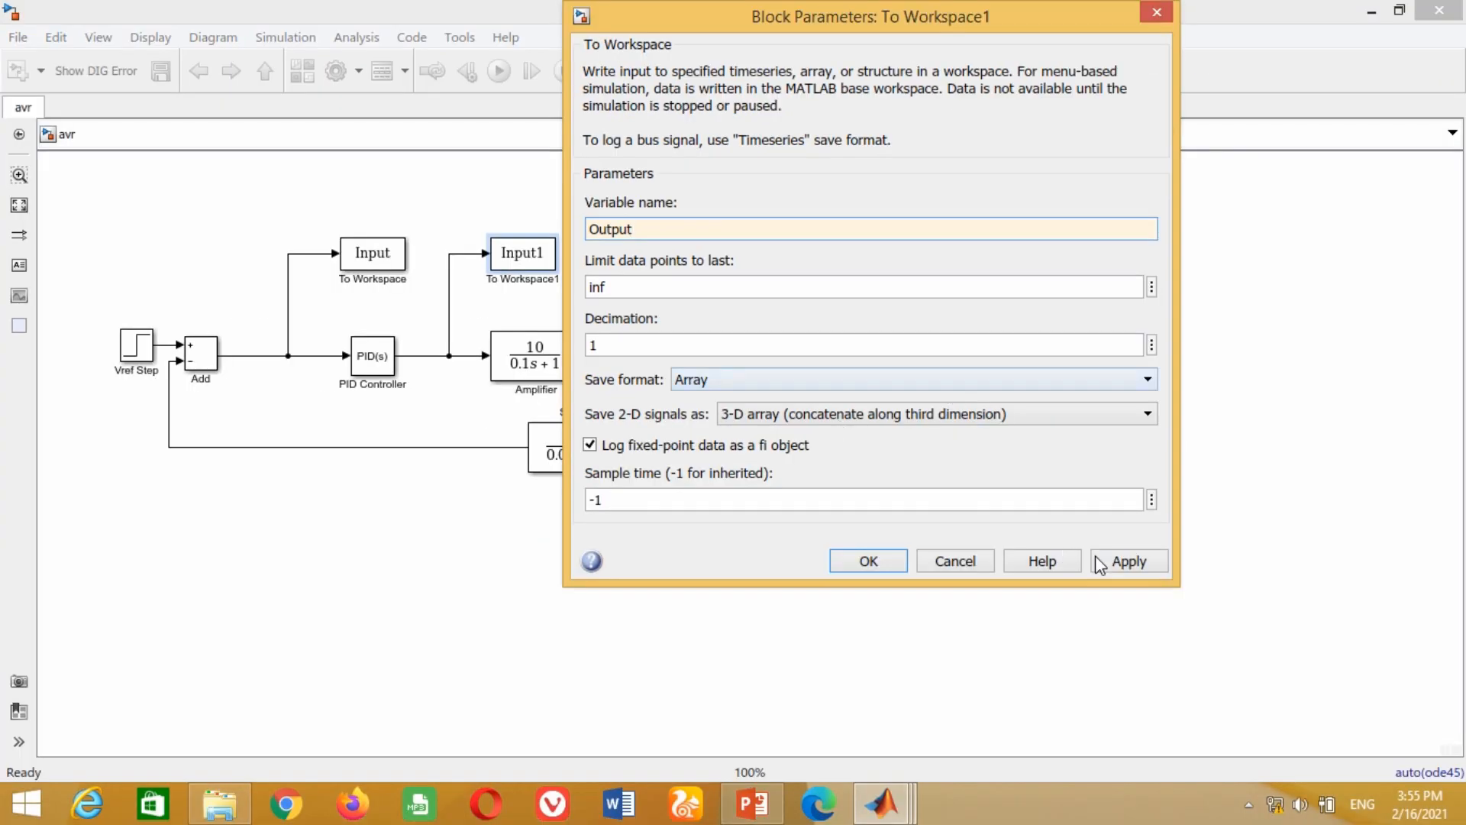
pyautogui.click(1100, 565)
pyautogui.click(861, 563)
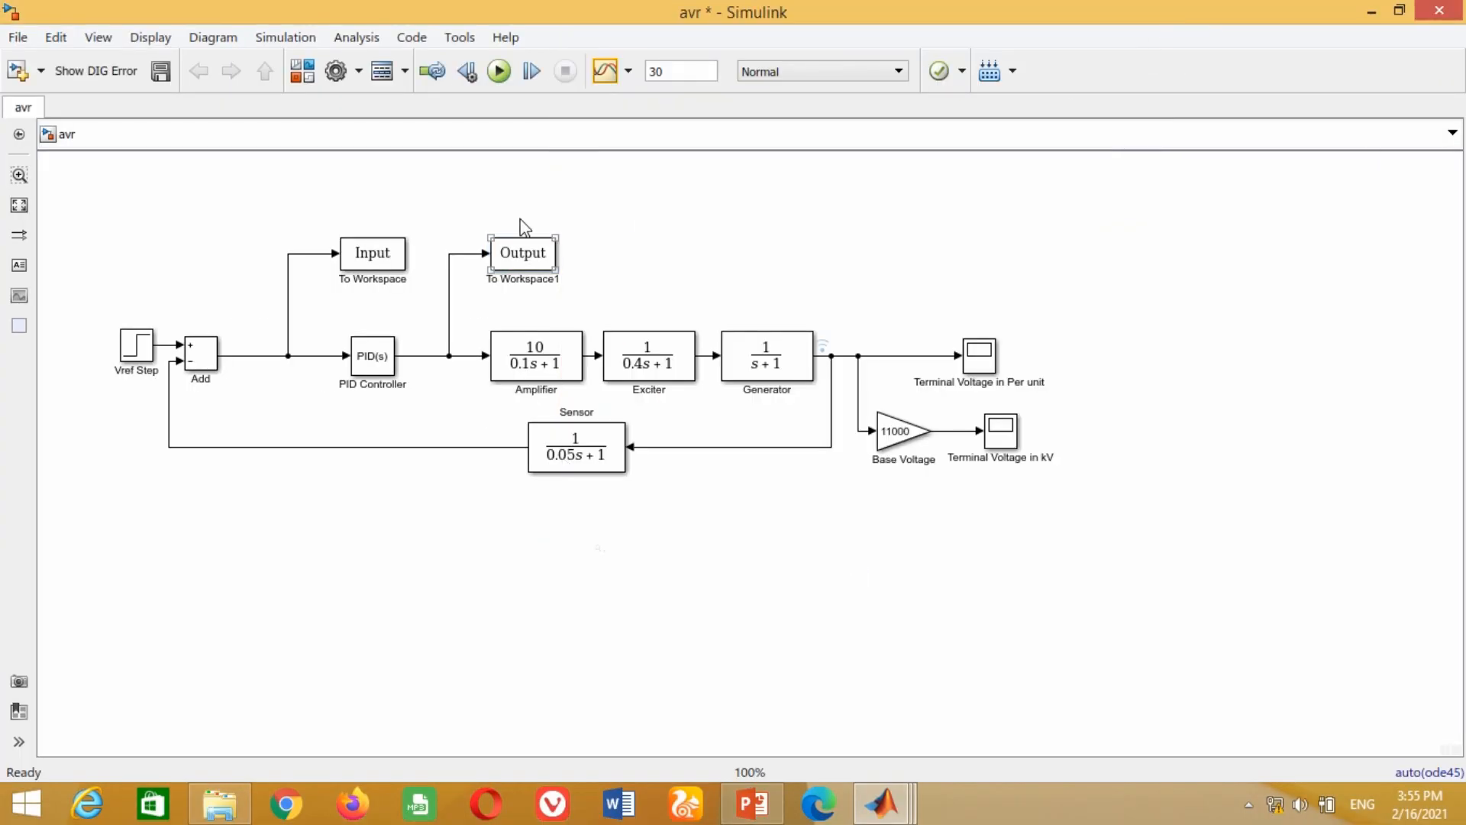
pyautogui.click(499, 72)
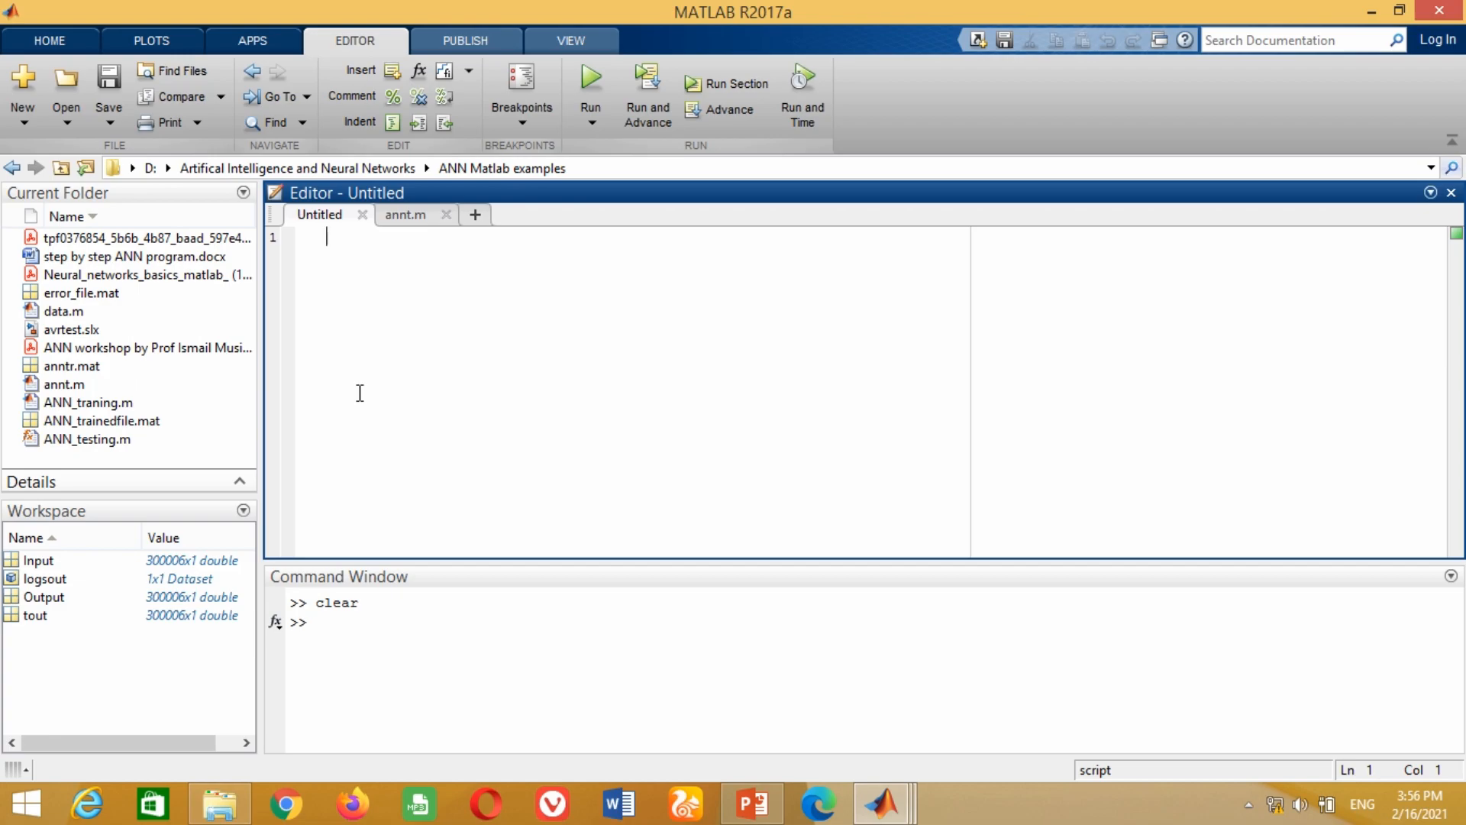
# Run the annt.m script in MATLAB to train the neural network, then stop the training manually
pyautogui.click(405, 223)
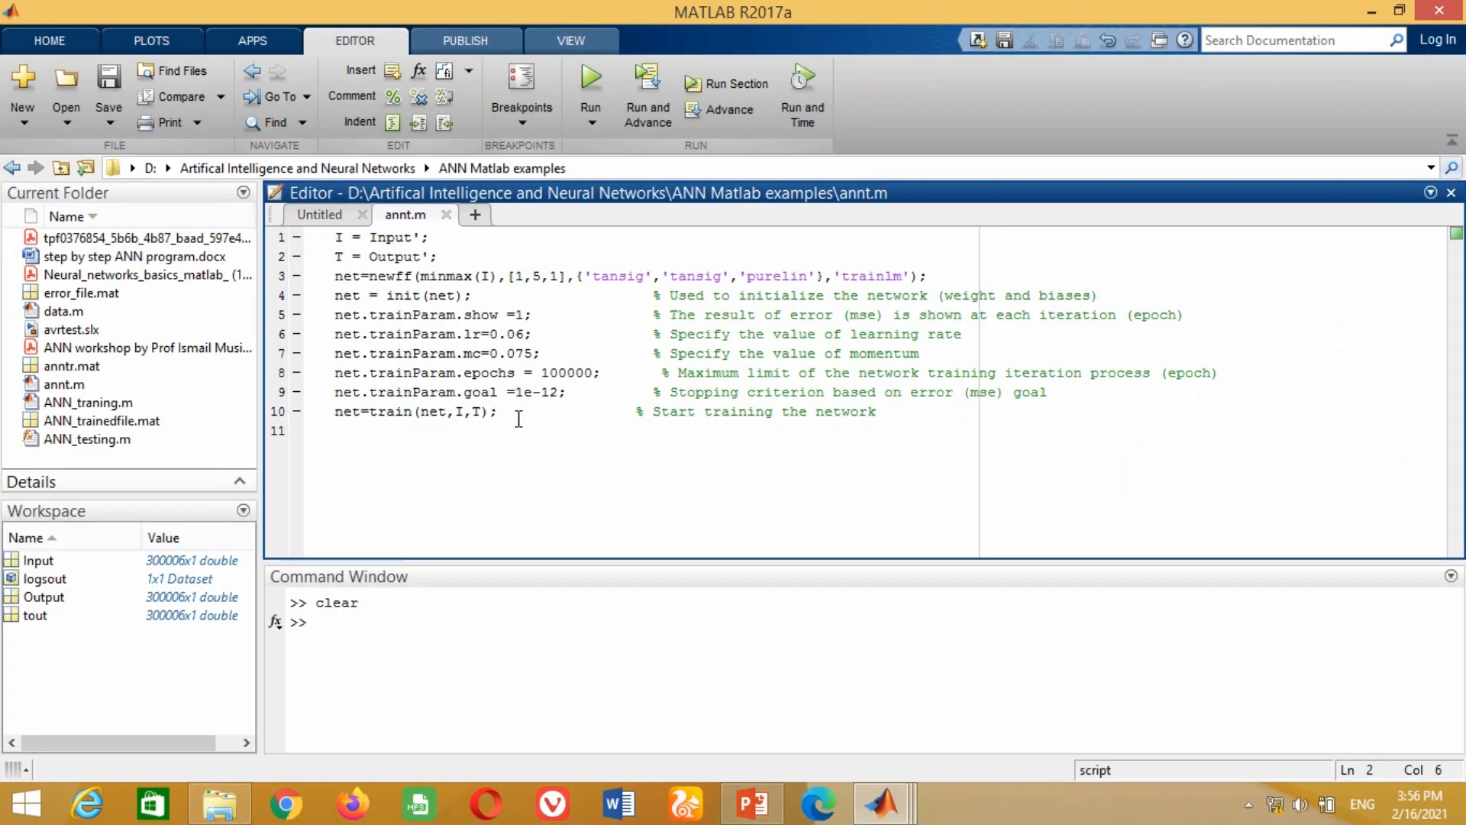
pyautogui.click(526, 417)
pyautogui.click(594, 89)
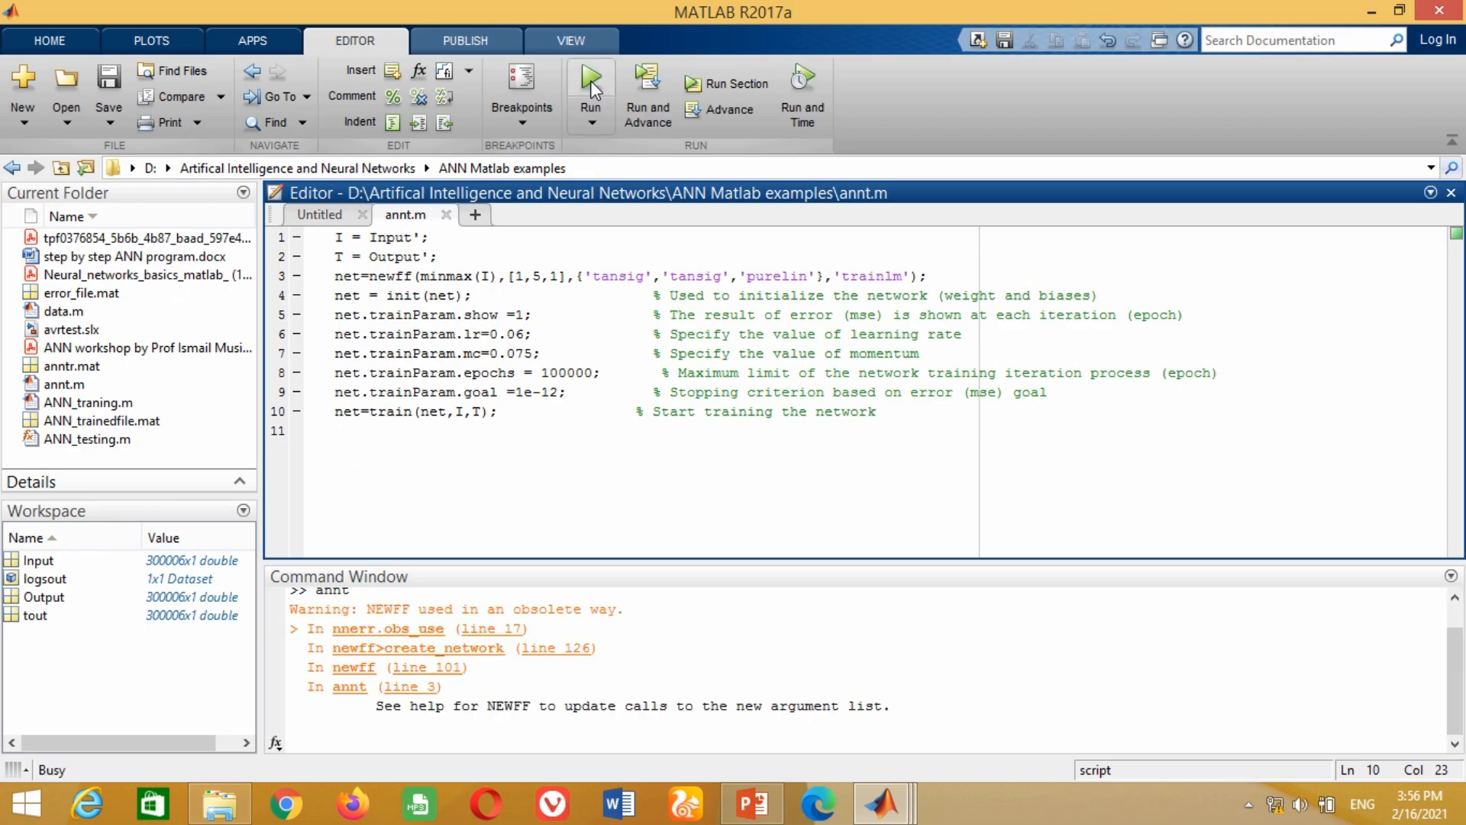
pyautogui.moveTo(594, 90); pyautogui.dragTo(594, 52)
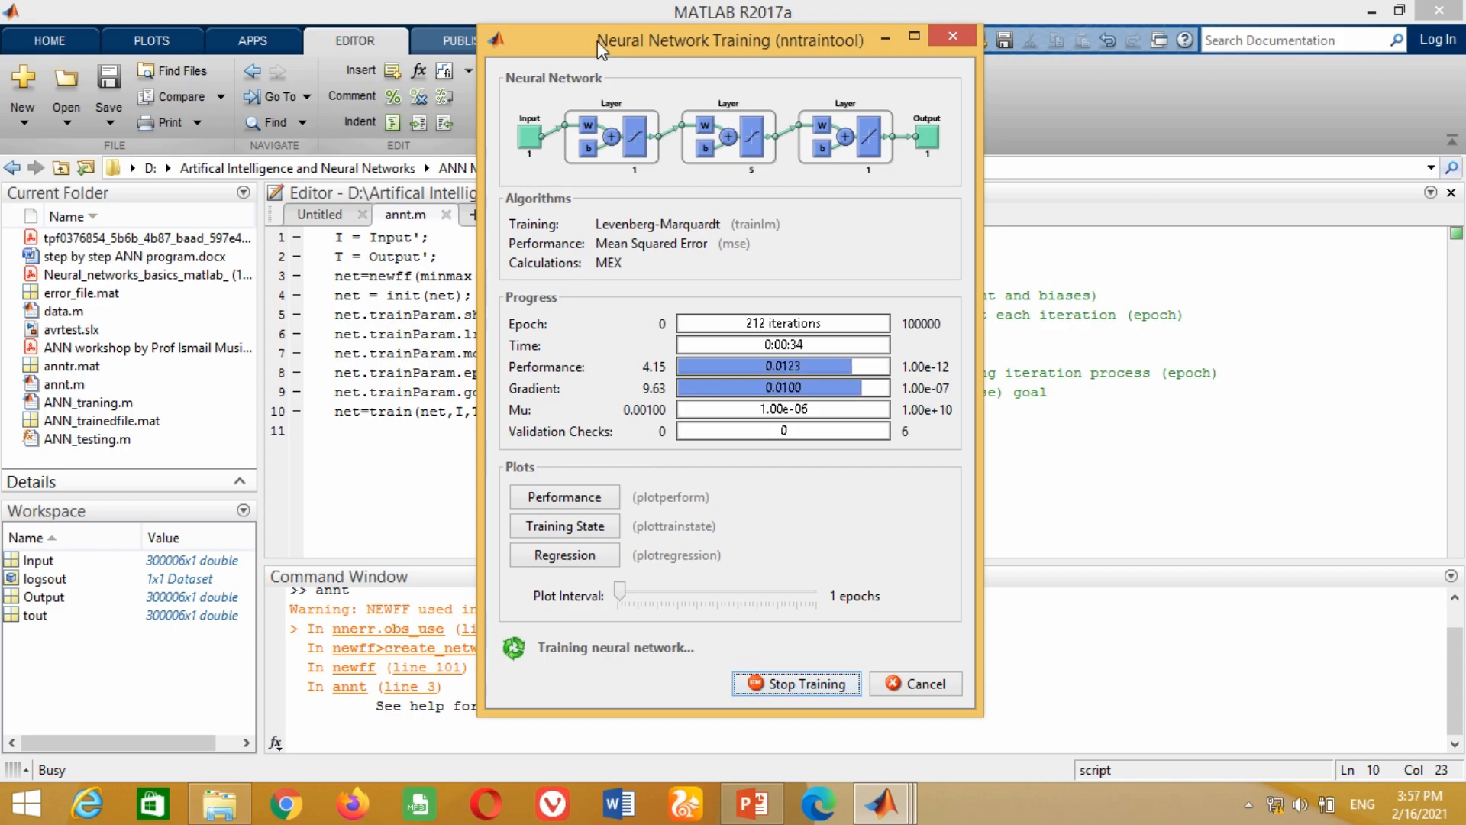
pyautogui.moveTo(597, 40); pyautogui.dragTo(583, 42)
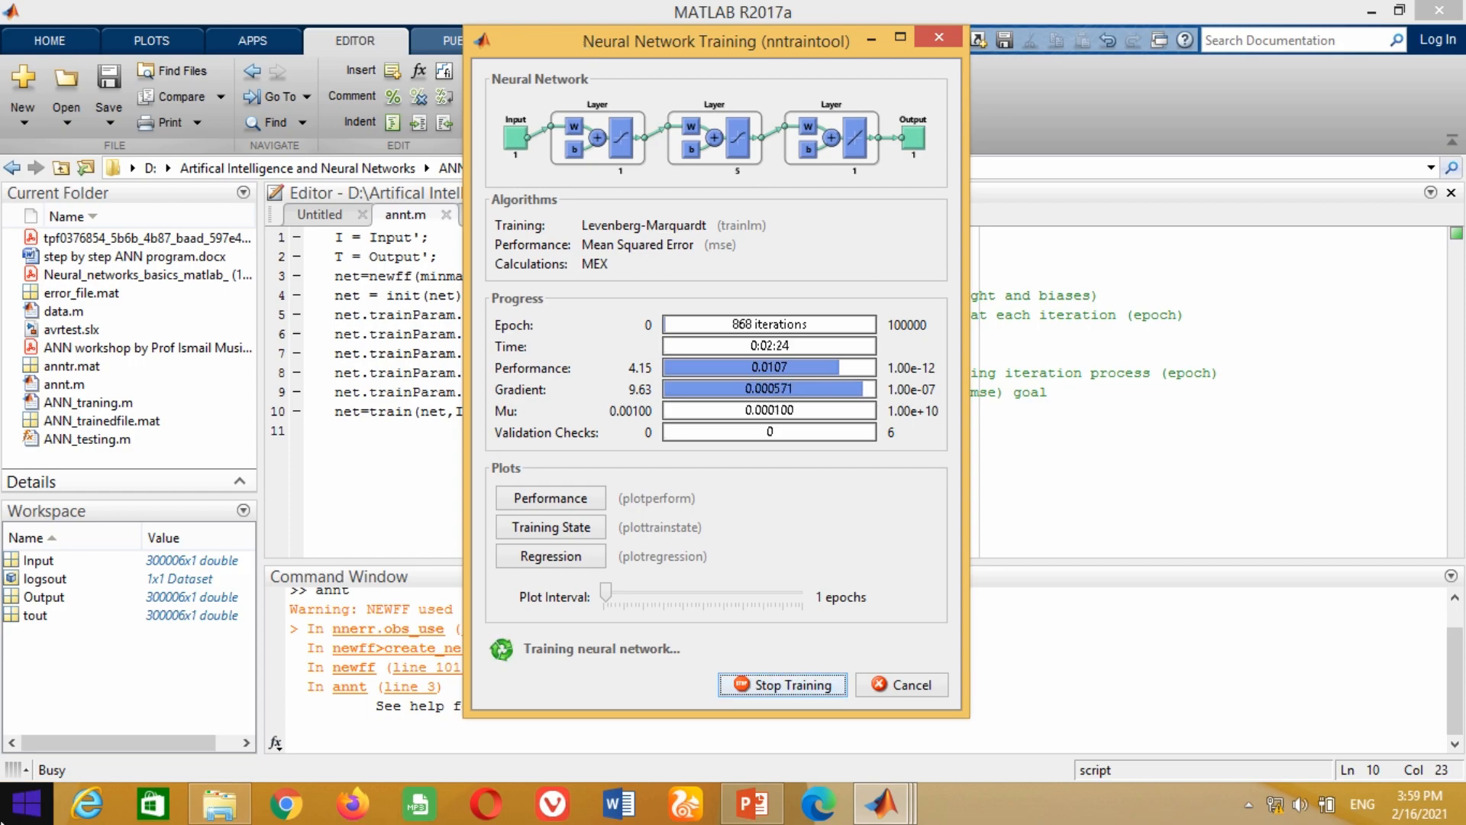
pyautogui.click(792, 685)
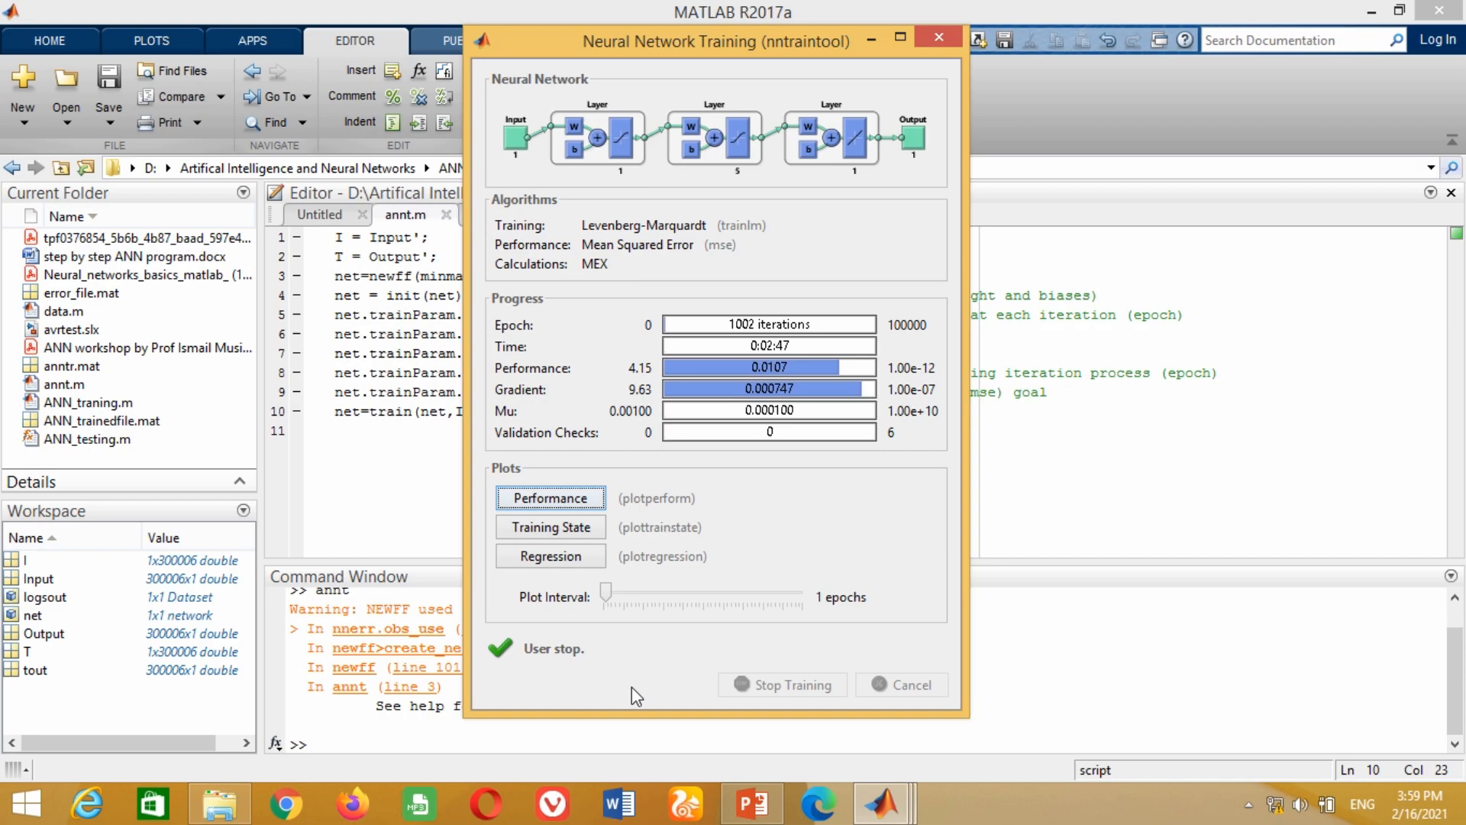
# Examine the regression plot of the trained network, then close the plot and the training tool
pyautogui.click(563, 560)
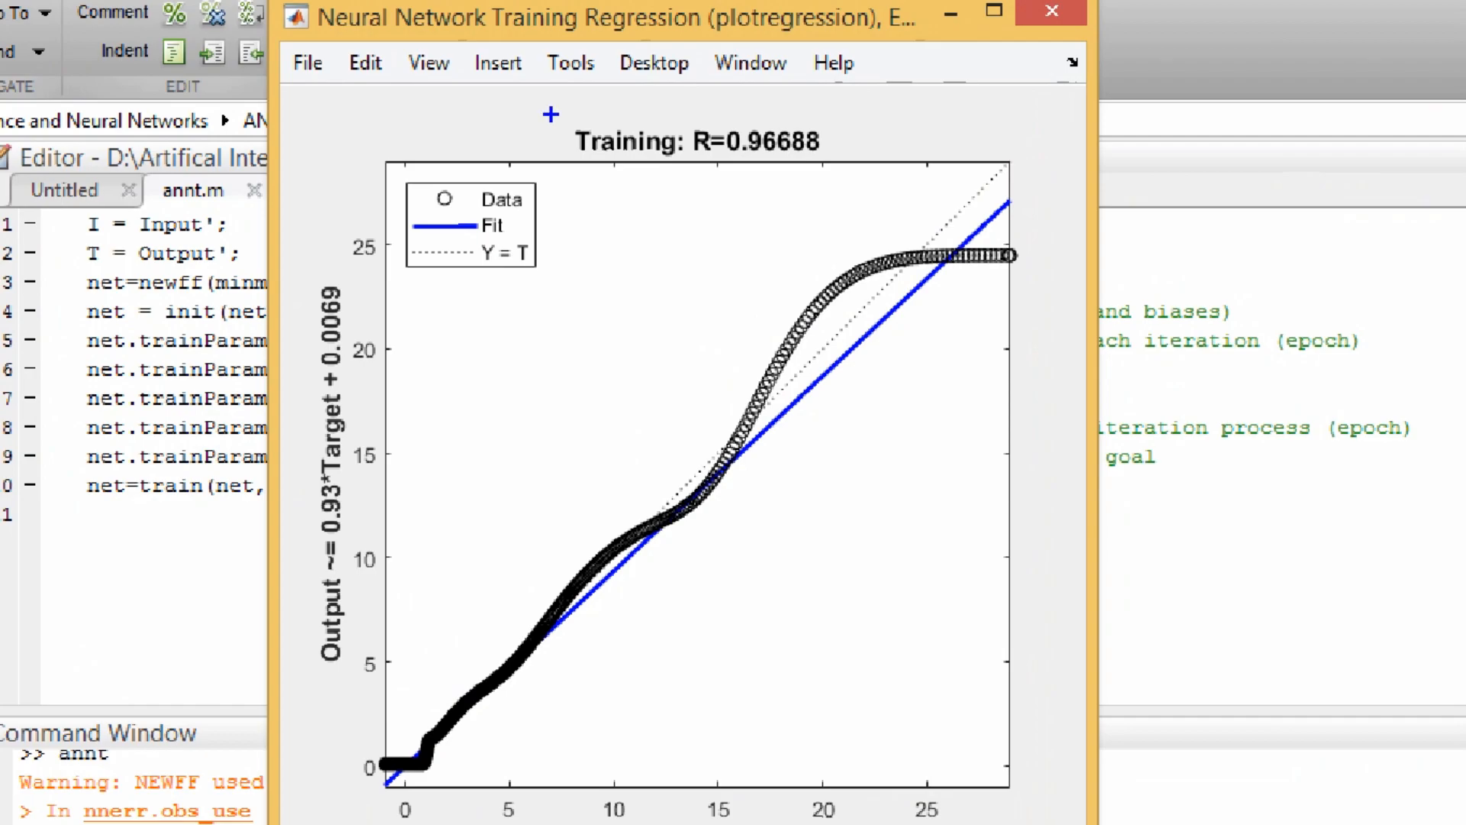
pyautogui.moveTo(550, 114)
pyautogui.mouseDown()
pyautogui.moveTo(823, 180)
pyautogui.moveTo(871, 172)
pyautogui.mouseUp()
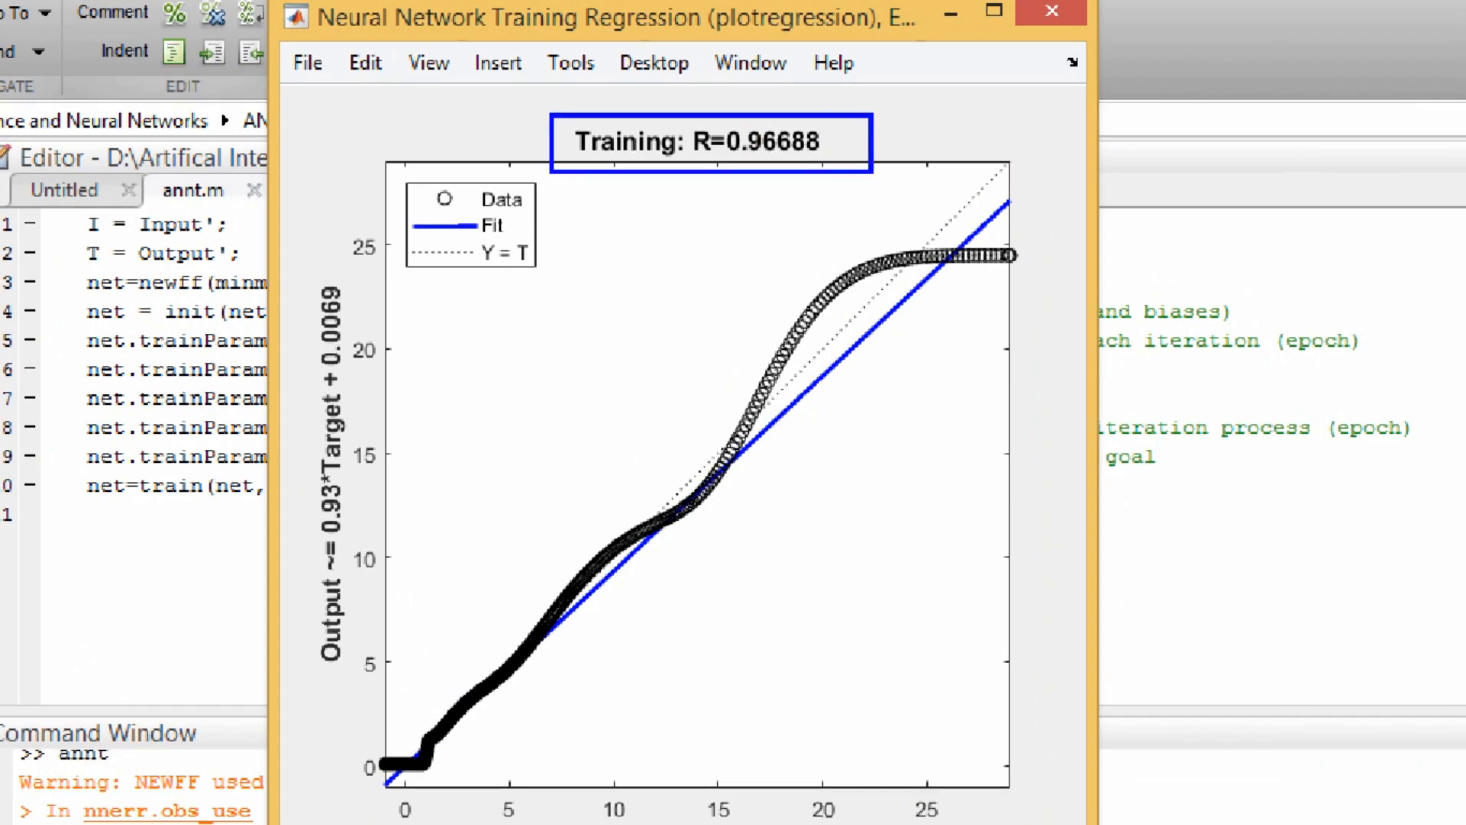
pyautogui.moveTo(630, 204); pyautogui.dragTo(1068, 475)
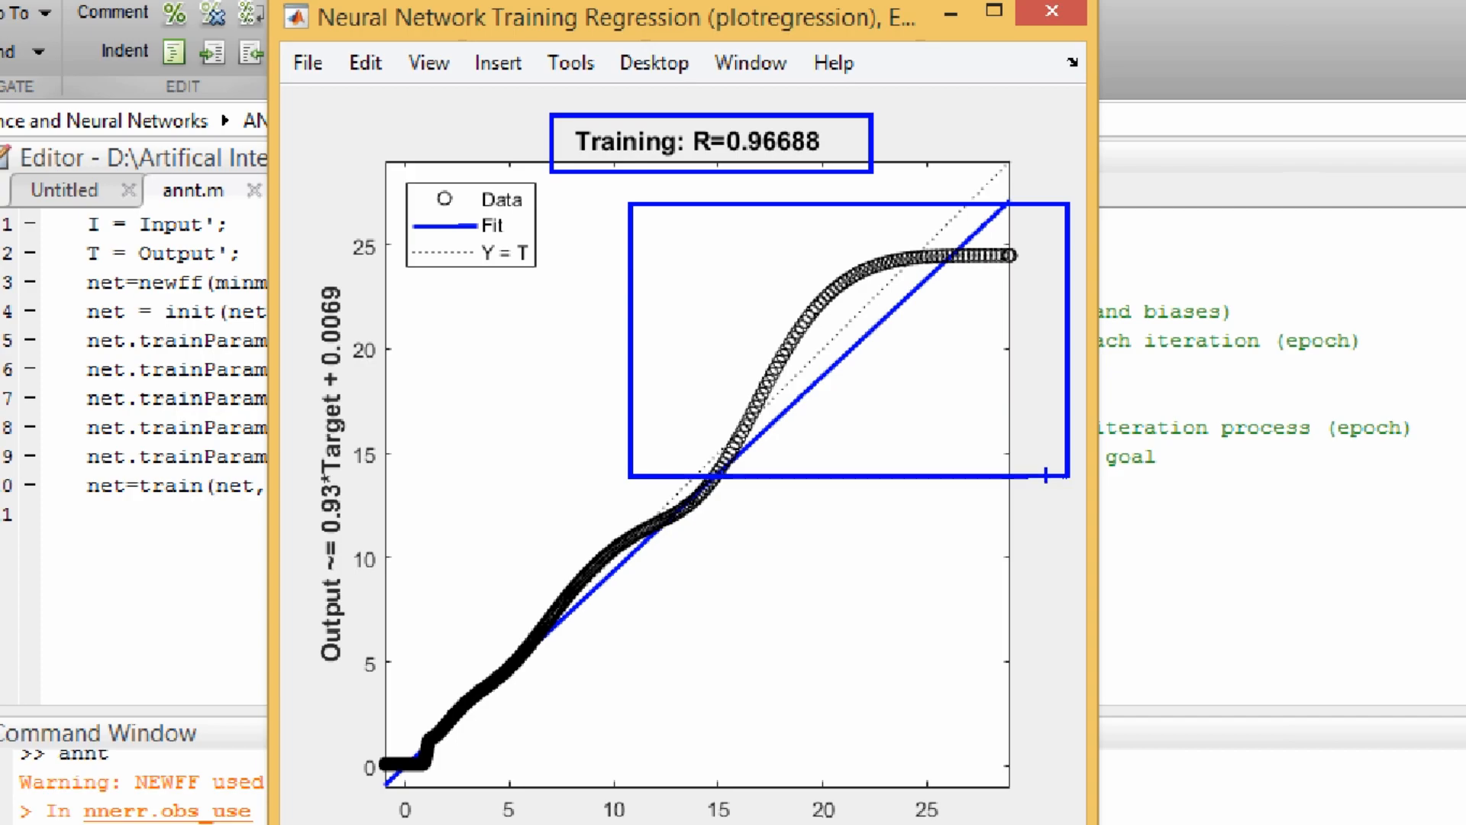
pyautogui.hotkey('ctrl', 'z')
pyautogui.hotkey('ctrl', 'z')
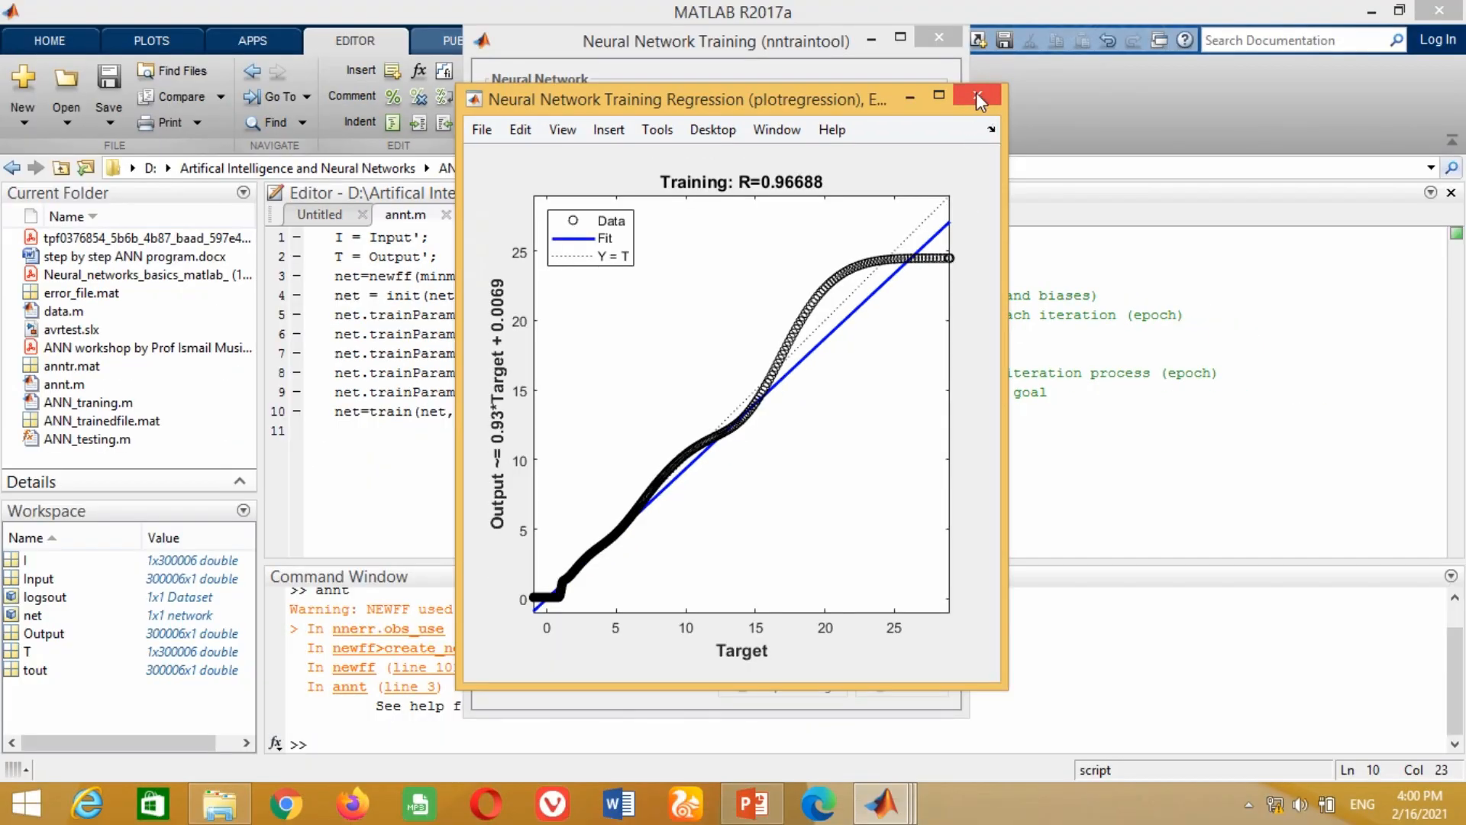
pyautogui.click(977, 97)
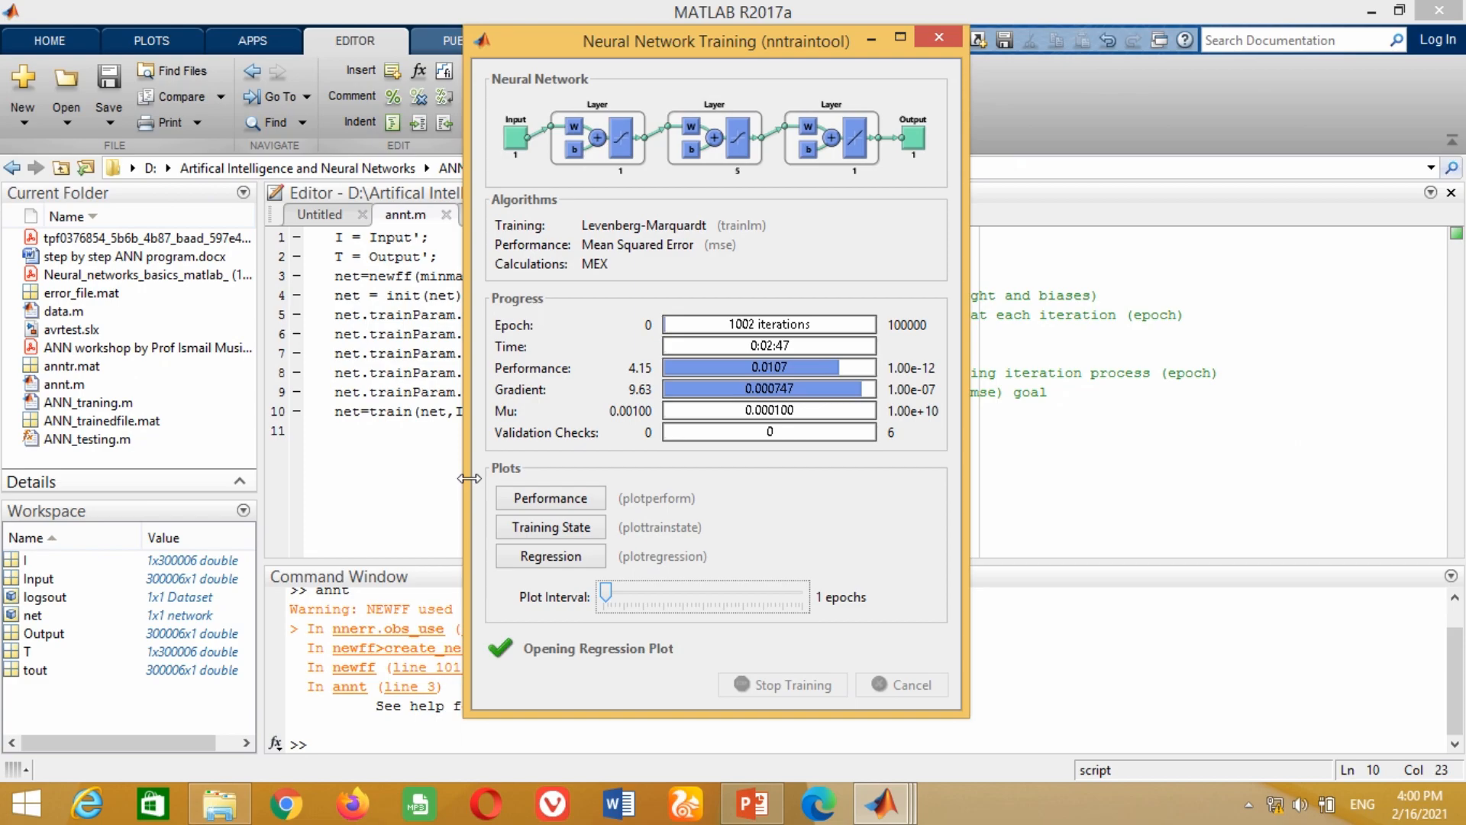
pyautogui.click(938, 38)
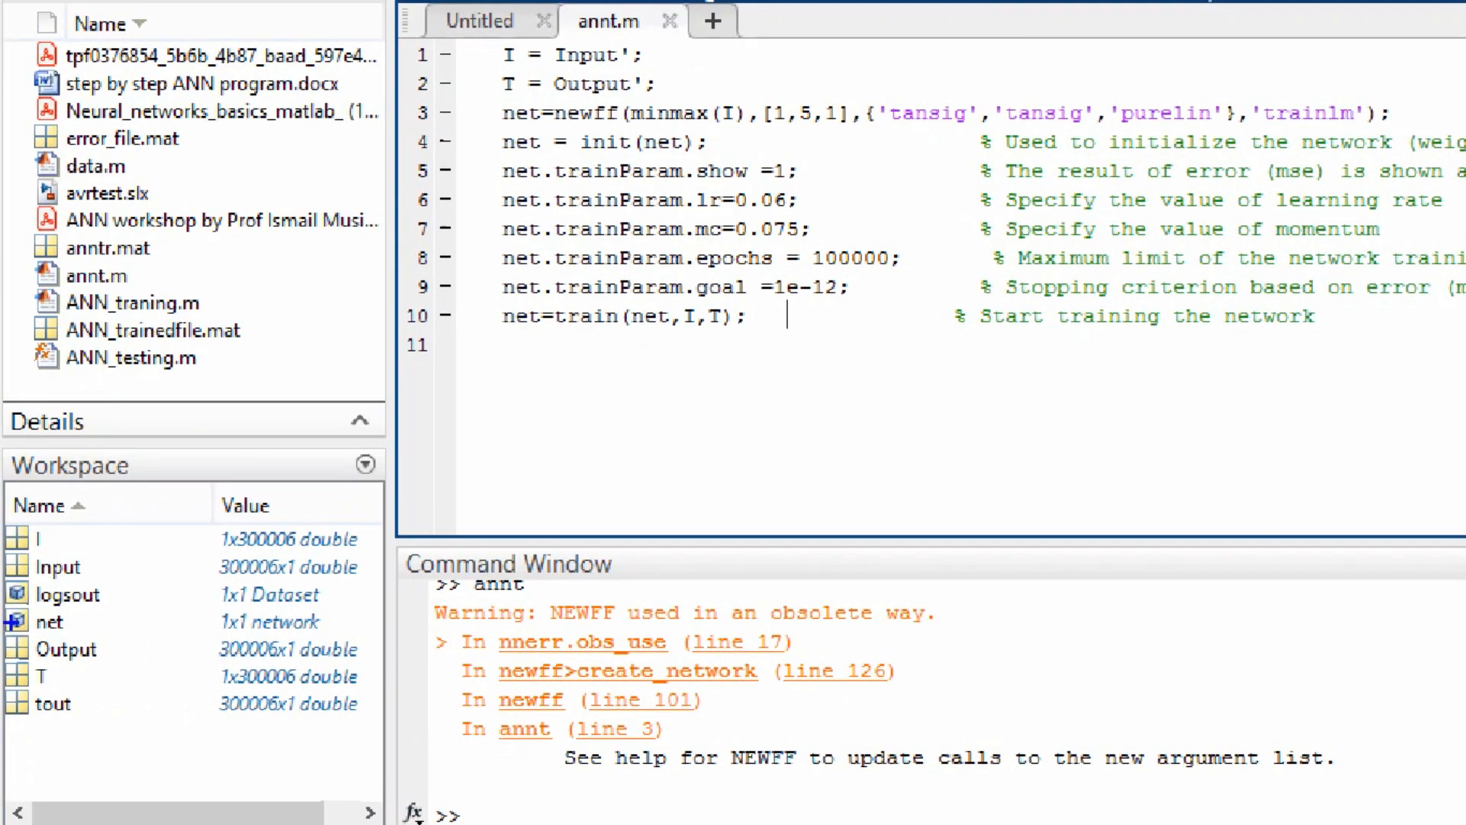
# Generate a Simulink block from the trained network by running gensim(net,-1) in the MATLAB Command Window
pyautogui.moveTo(1, 600)
pyautogui.mouseDown()
pyautogui.moveTo(197, 634)
pyautogui.moveTo(347, 637)
pyautogui.mouseUp()
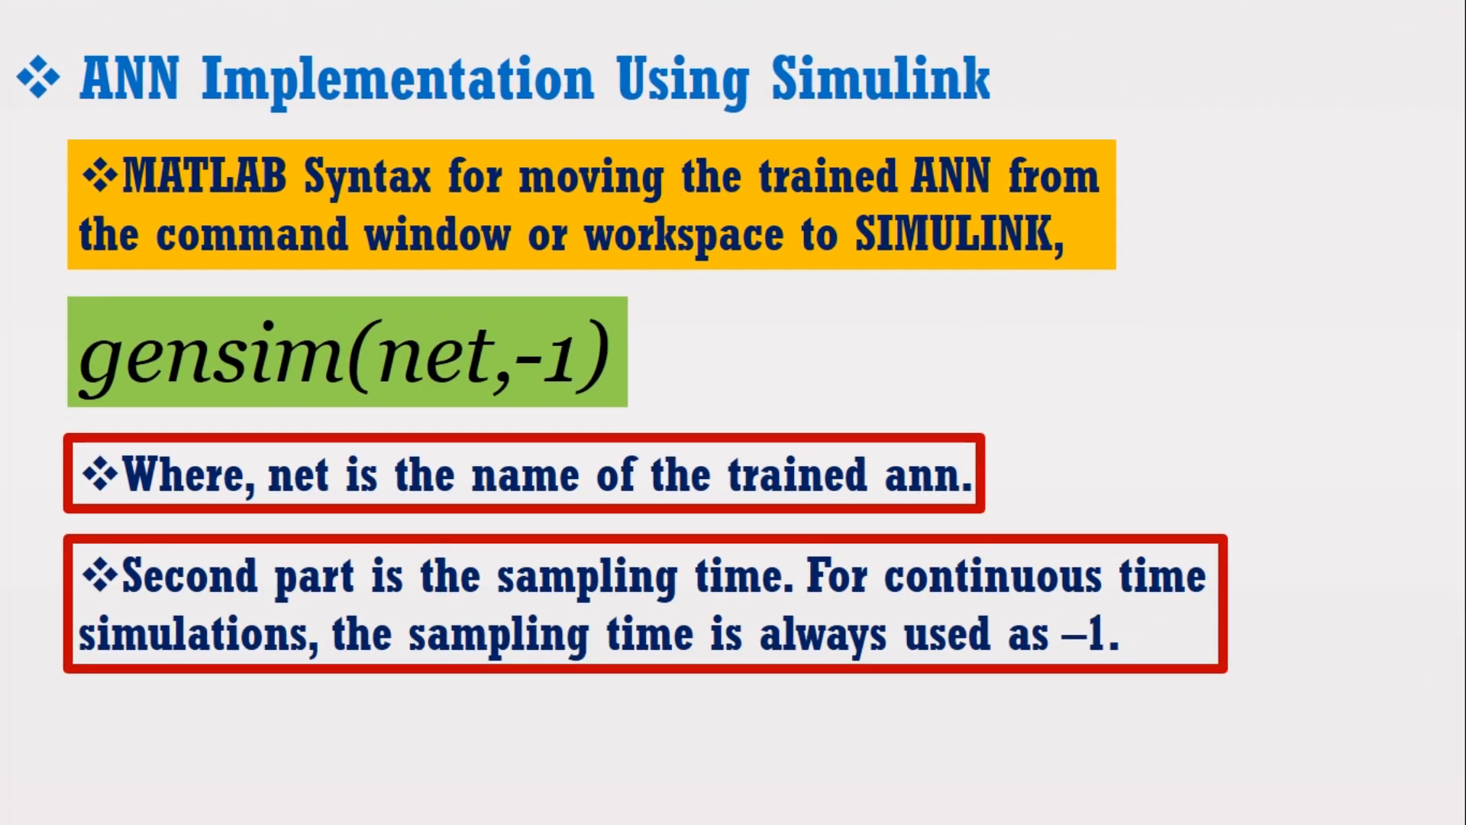
pyautogui.write('gensim(')
pyautogui.write('net,-1)')
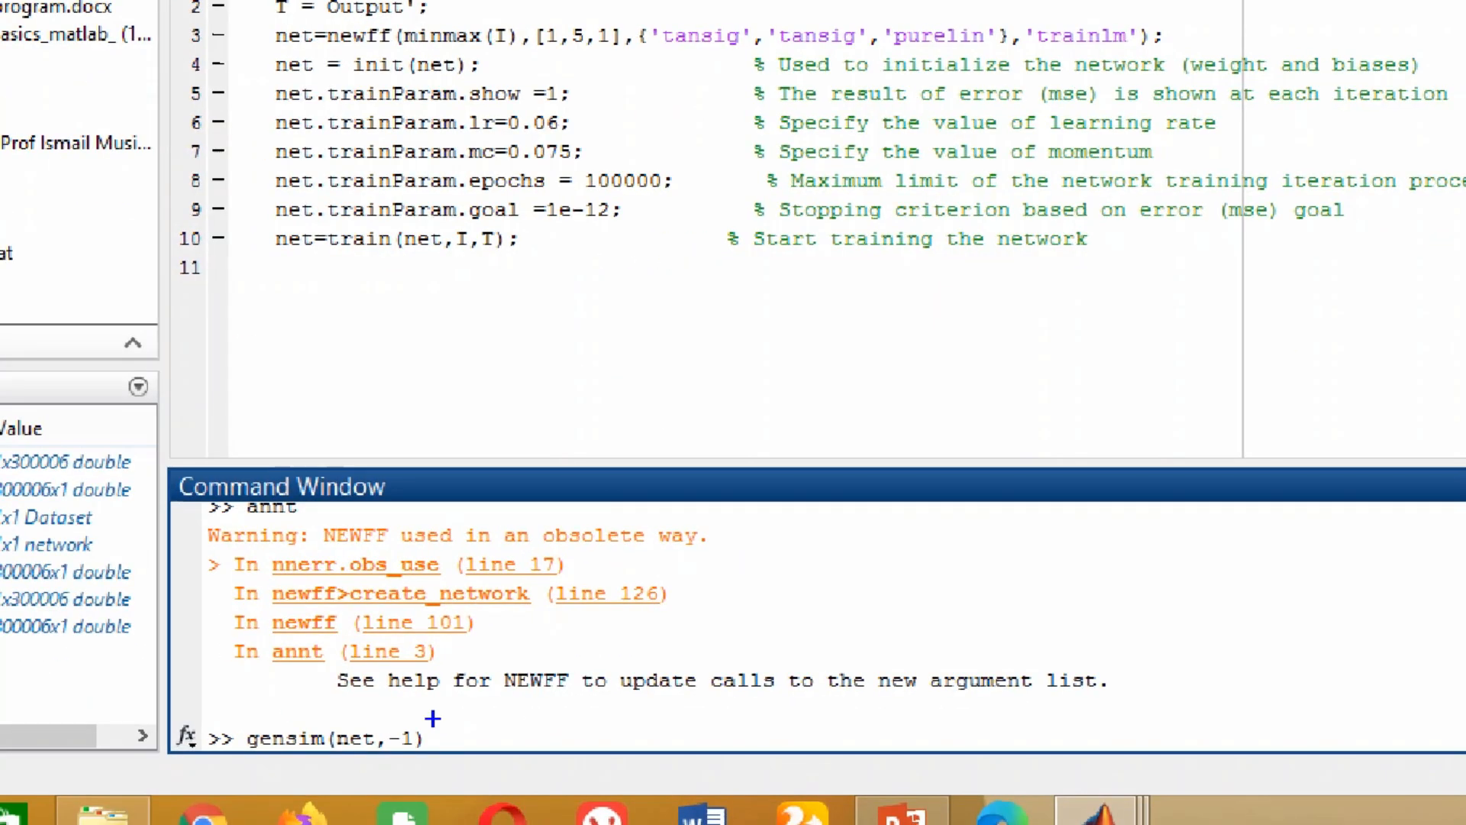
pyautogui.moveTo(218, 720); pyautogui.dragTo(462, 767)
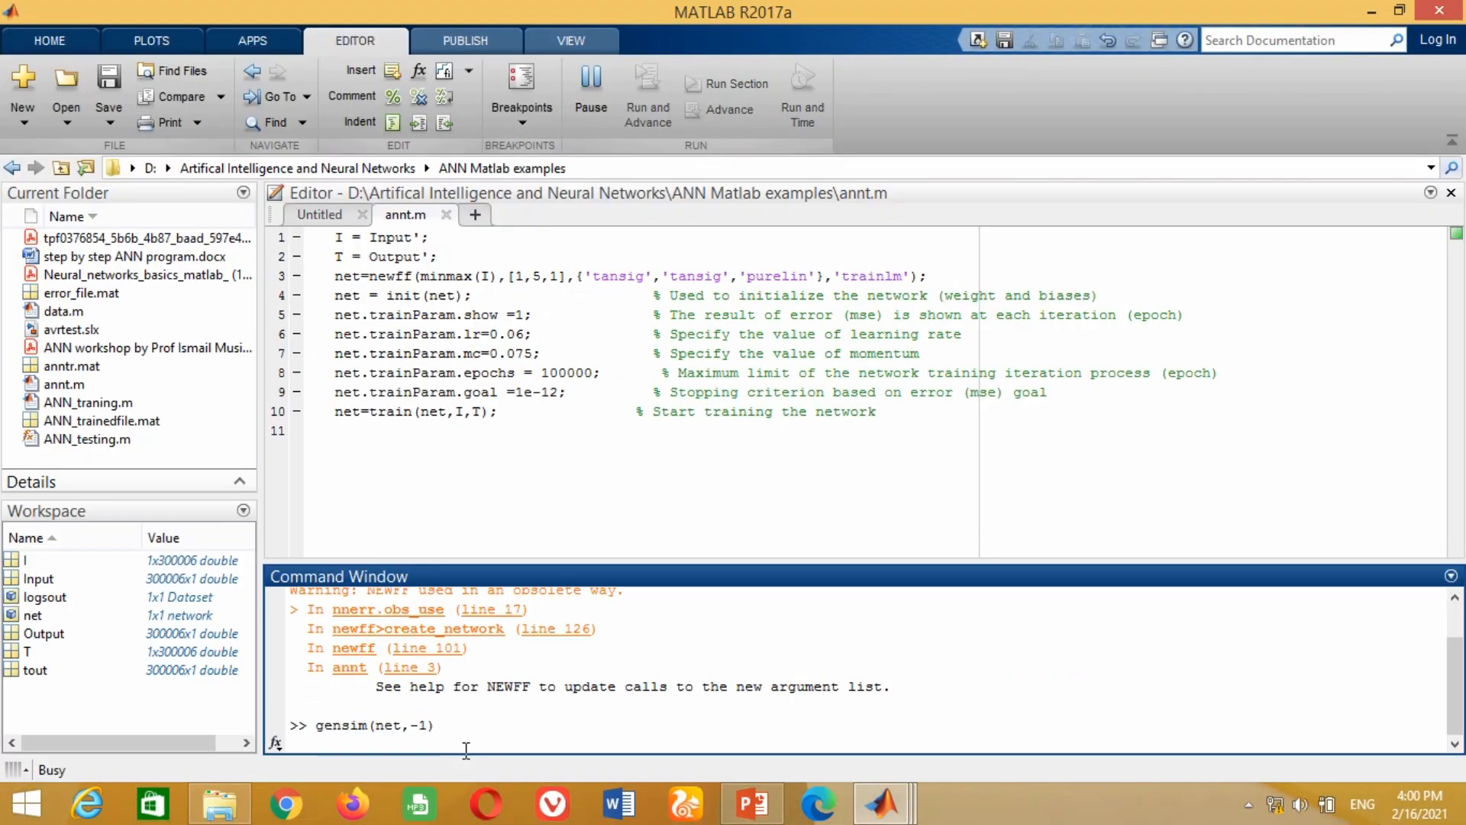
pyautogui.press('Return')
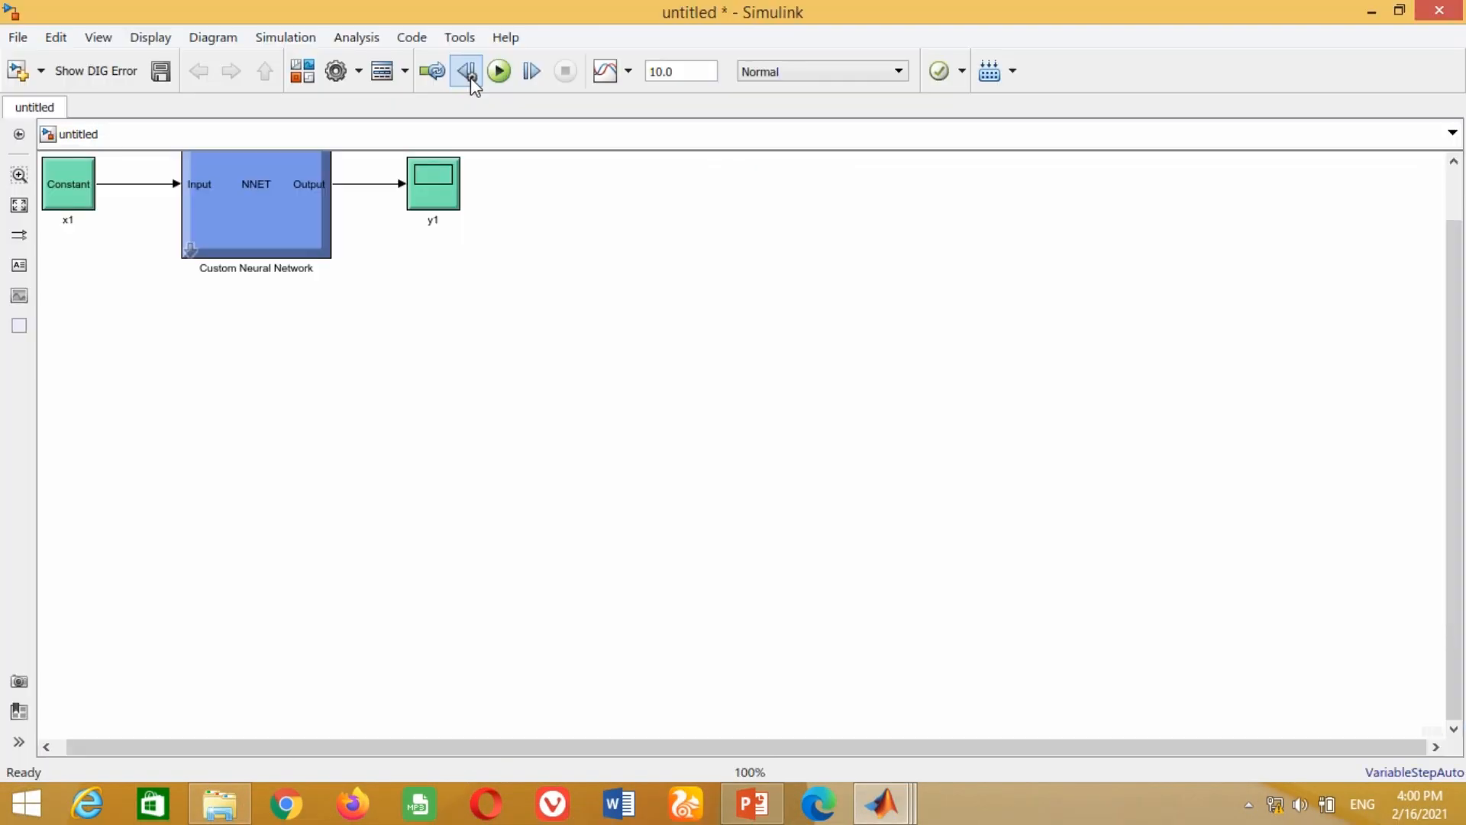
pyautogui.moveTo(176, 152); pyautogui.dragTo(367, 380)
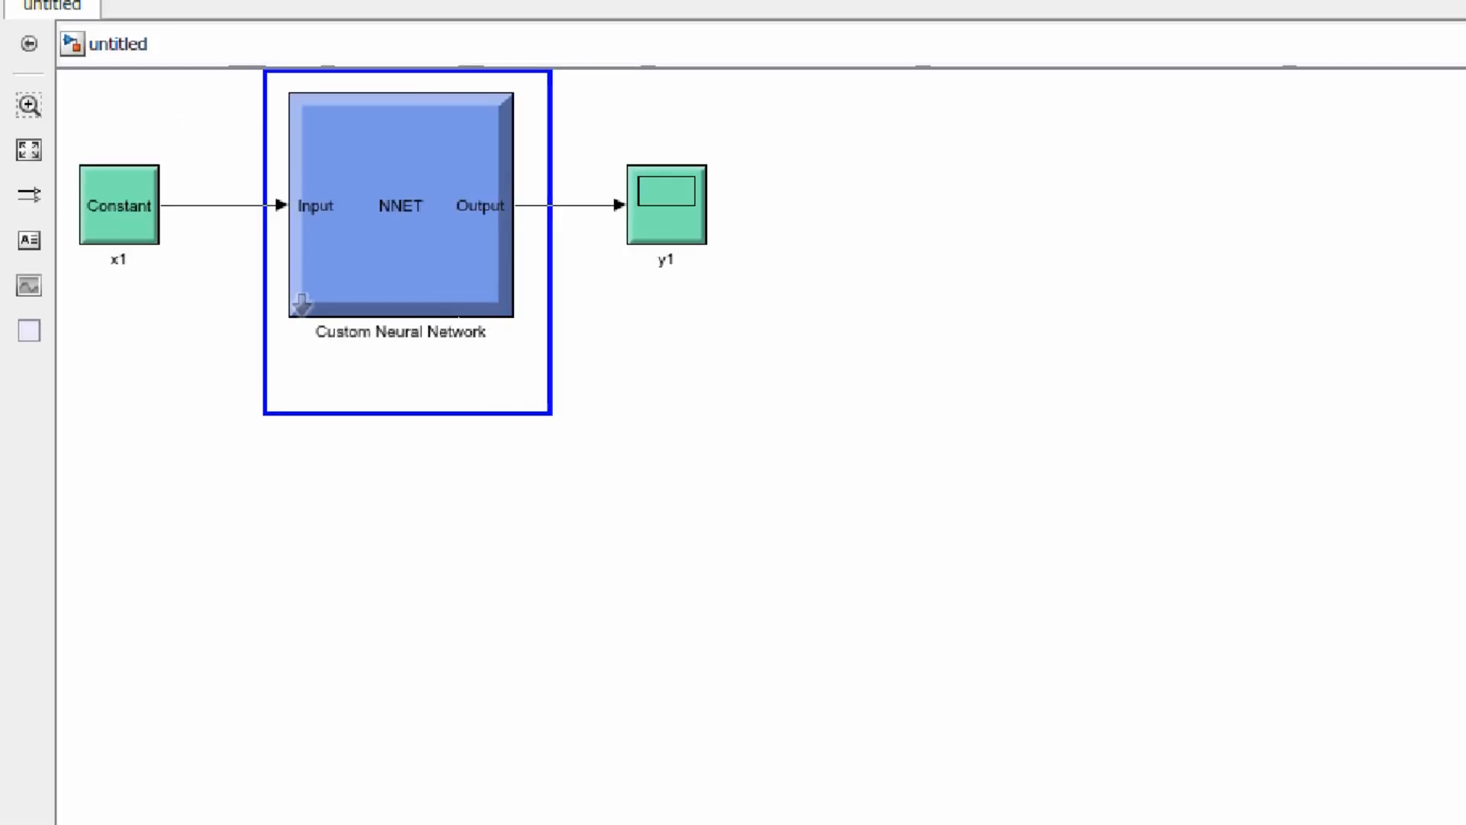
# Cut the Custom Neural Network block from the generated untitled model and switch to the avr model
pyautogui.click(336, 178)
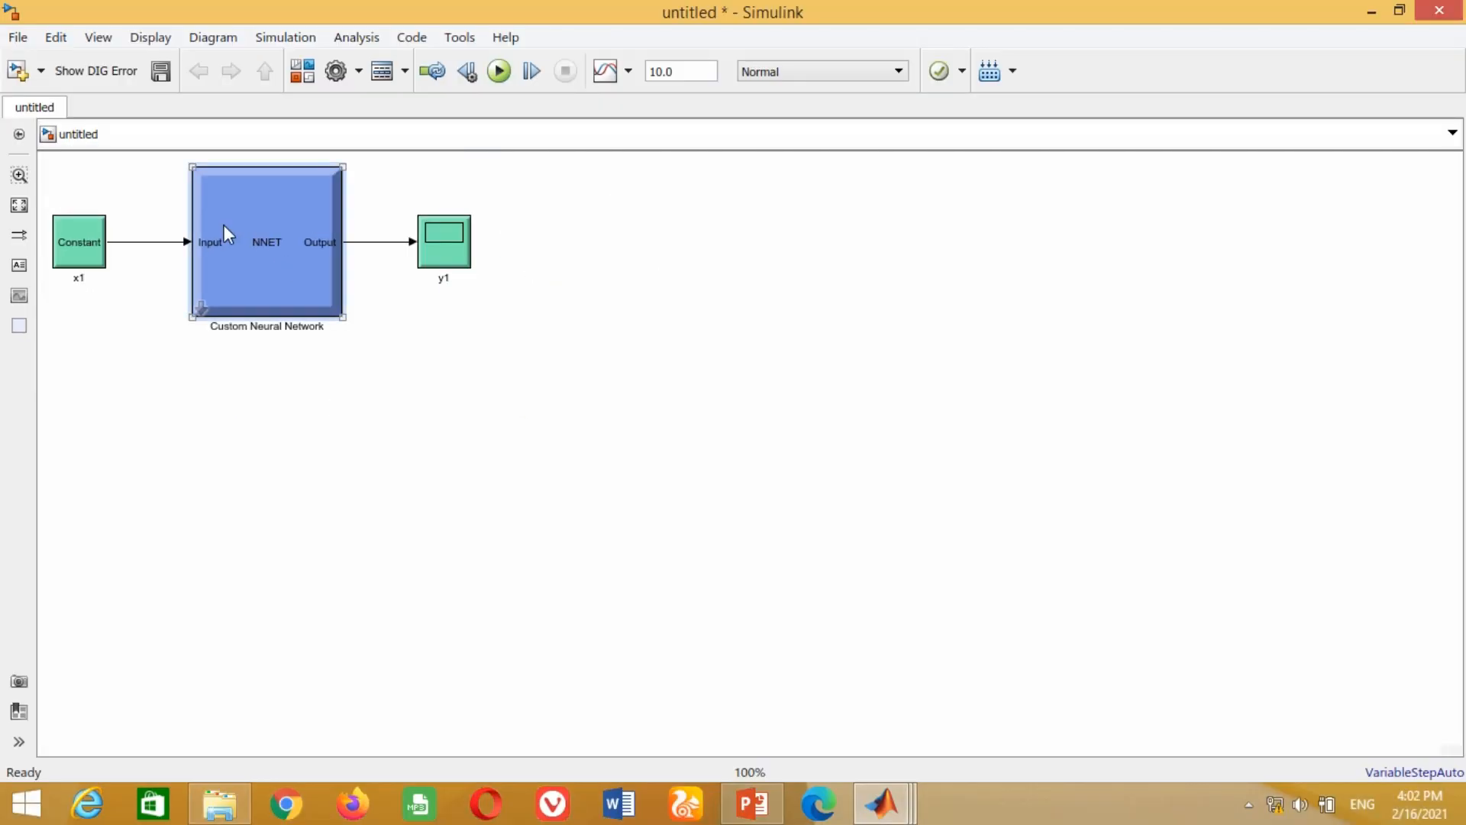
pyautogui.rightClick(260, 204)
pyautogui.click(319, 95)
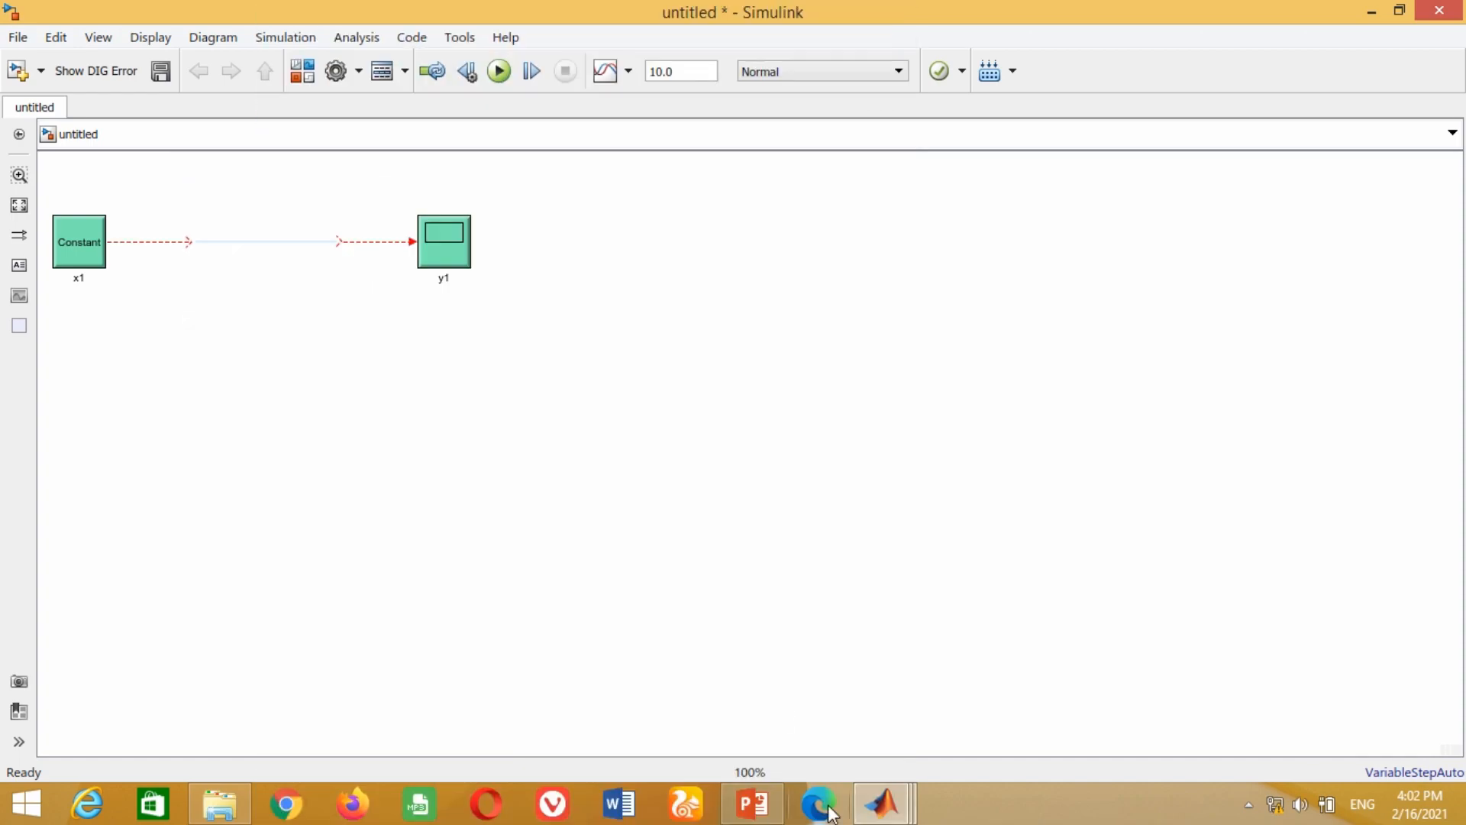
pyautogui.click(882, 804)
pyautogui.click(868, 704)
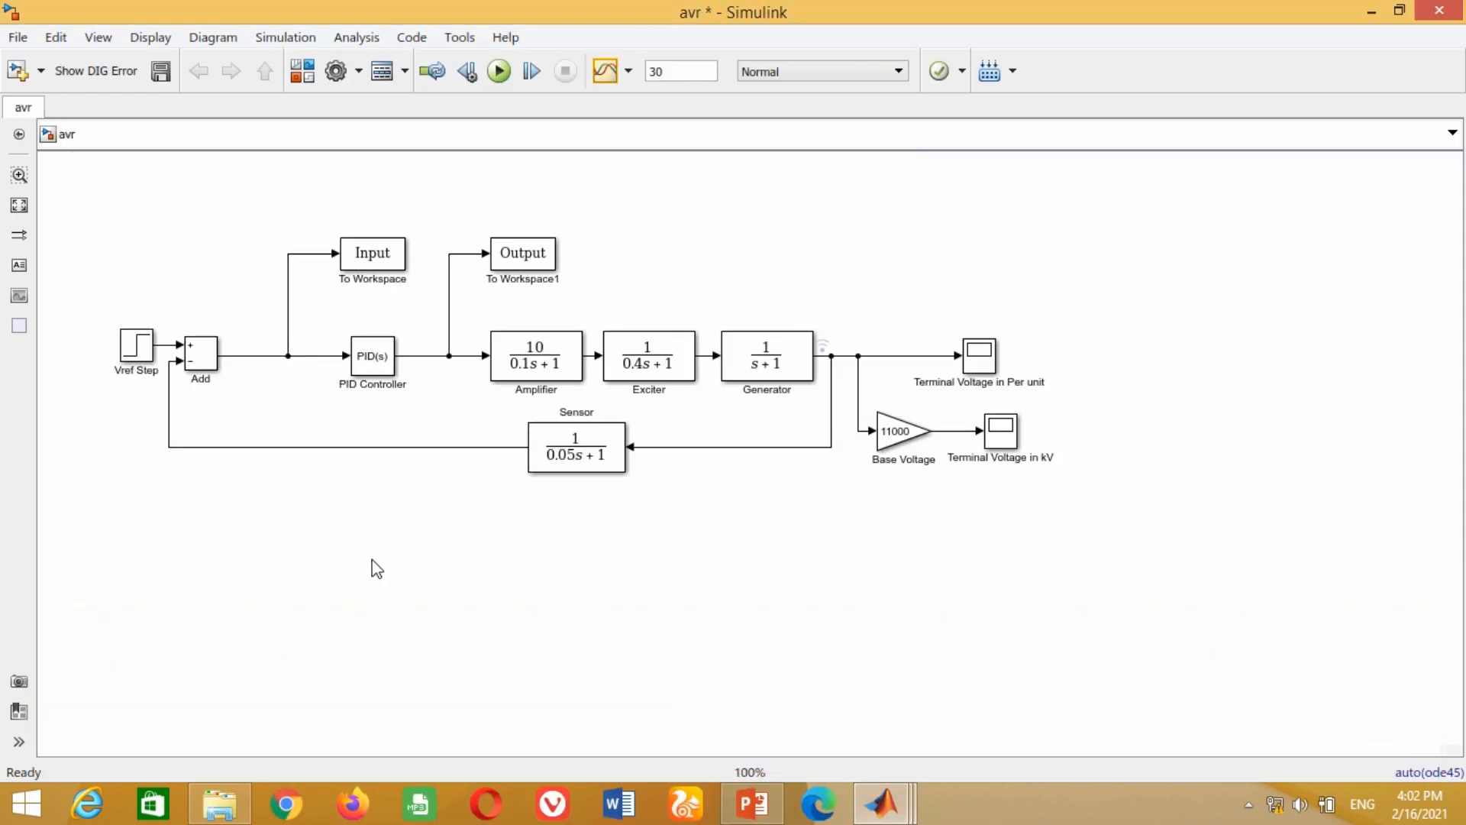
# Replace the PID Controller in the avr model with the pasted Custom Neural Network block, shrunk to fit and connected in the loop
pyautogui.hotkey('ctrl', 'v')
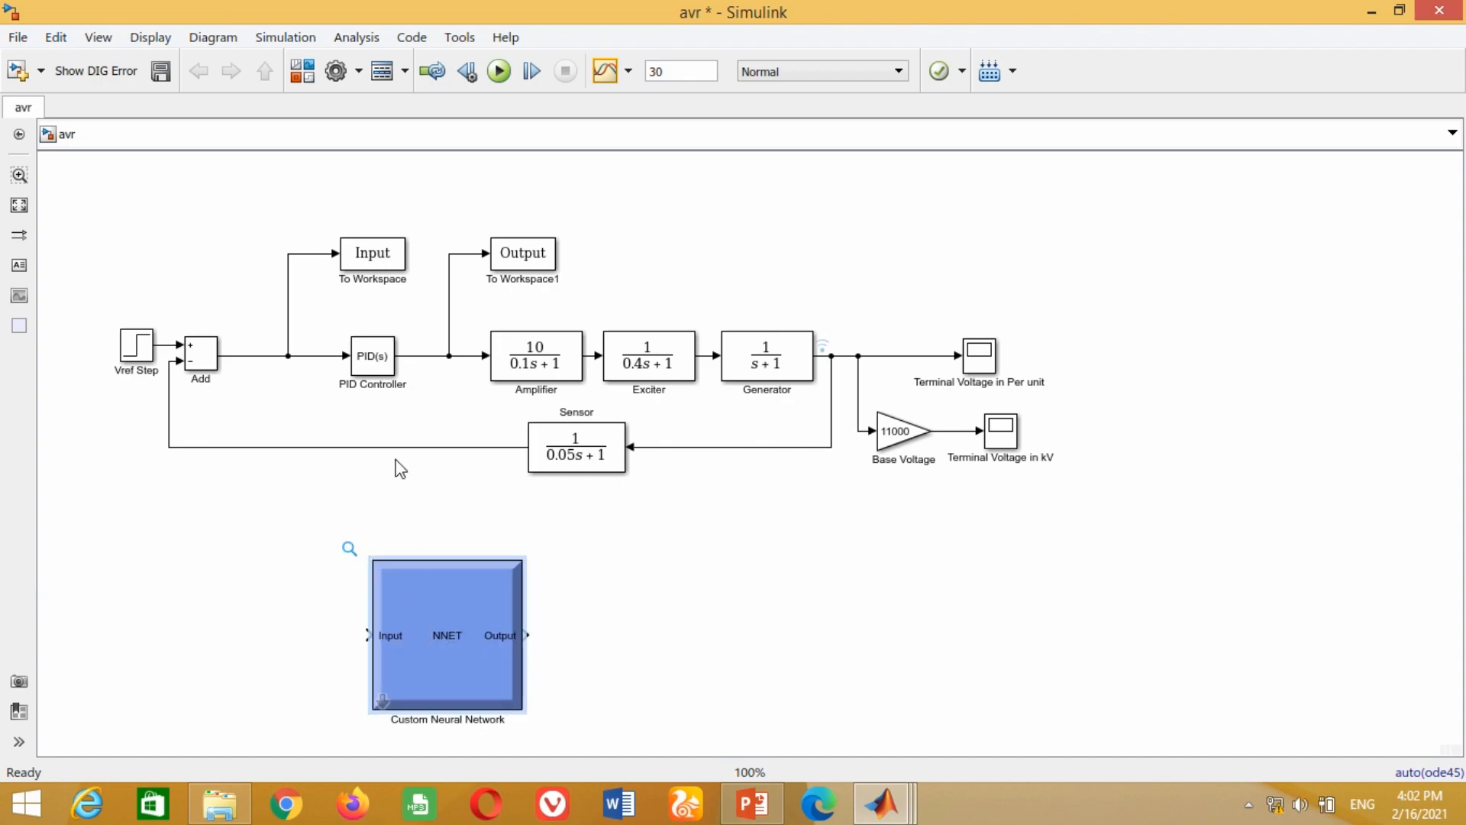
pyautogui.click(369, 374)
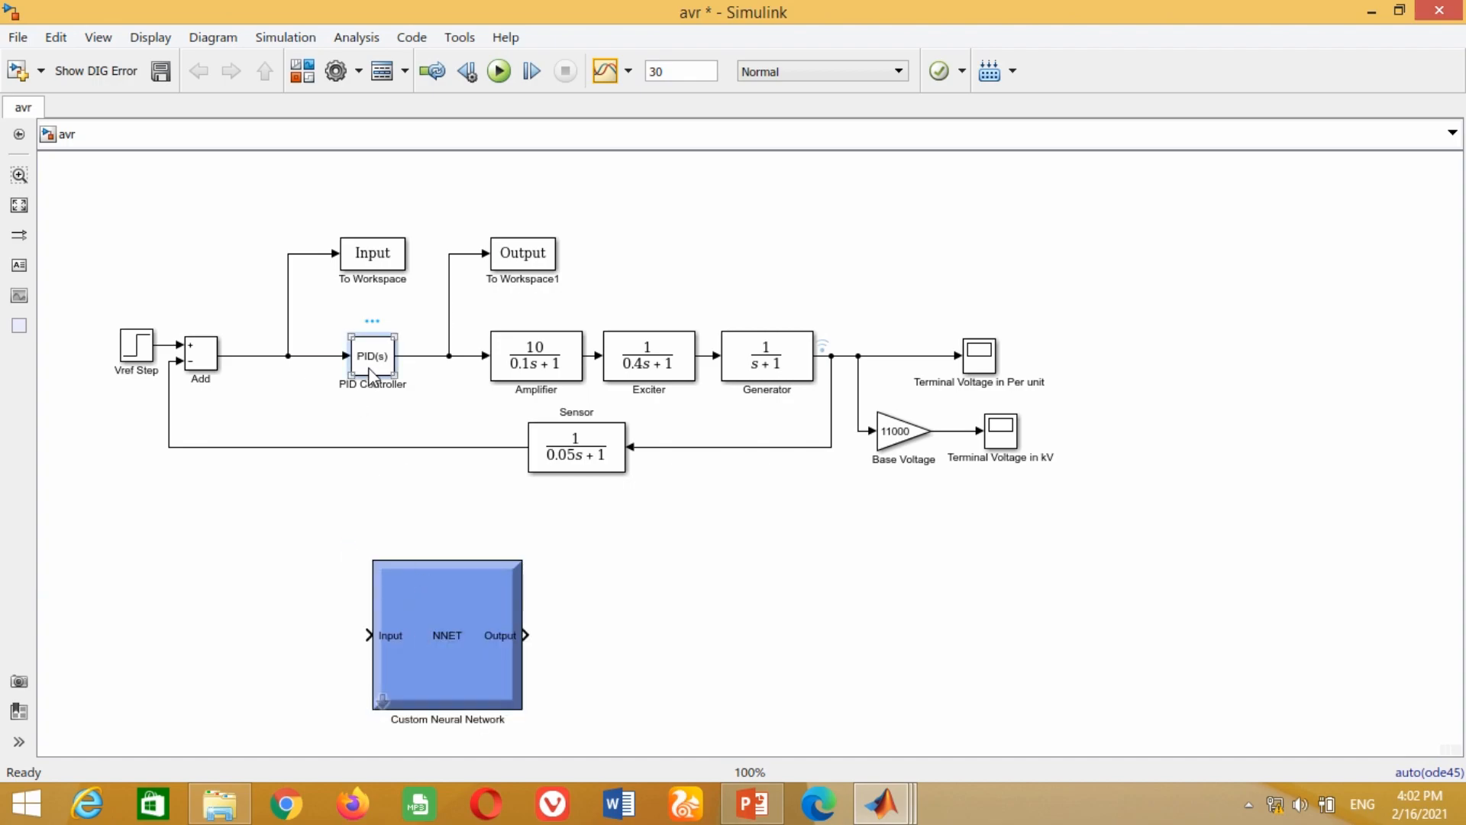
pyautogui.press('Delete')
pyautogui.moveTo(449, 629); pyautogui.dragTo(379, 559)
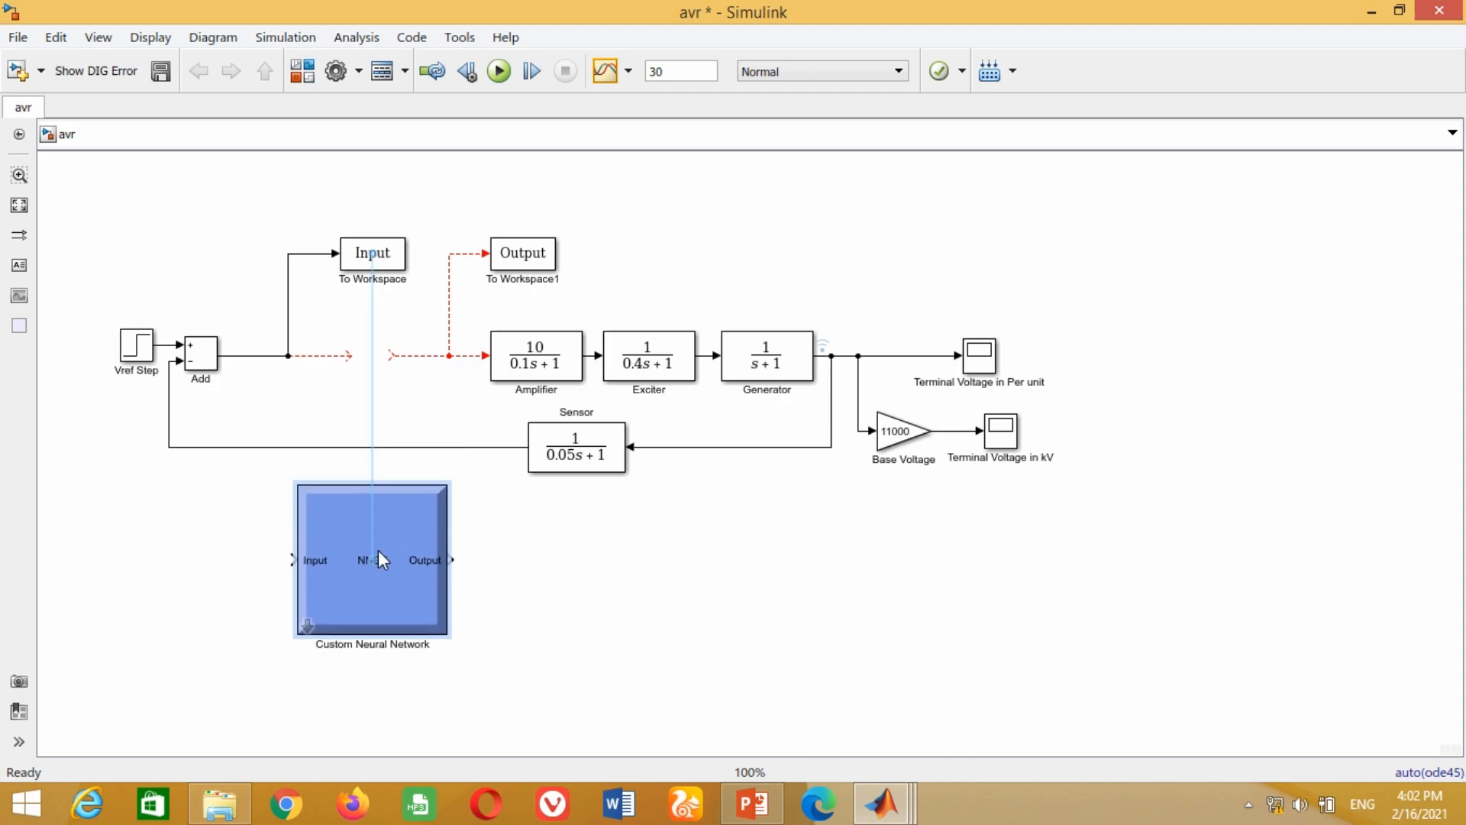
pyautogui.moveTo(448, 633); pyautogui.dragTo(333, 342)
pyautogui.click(414, 384)
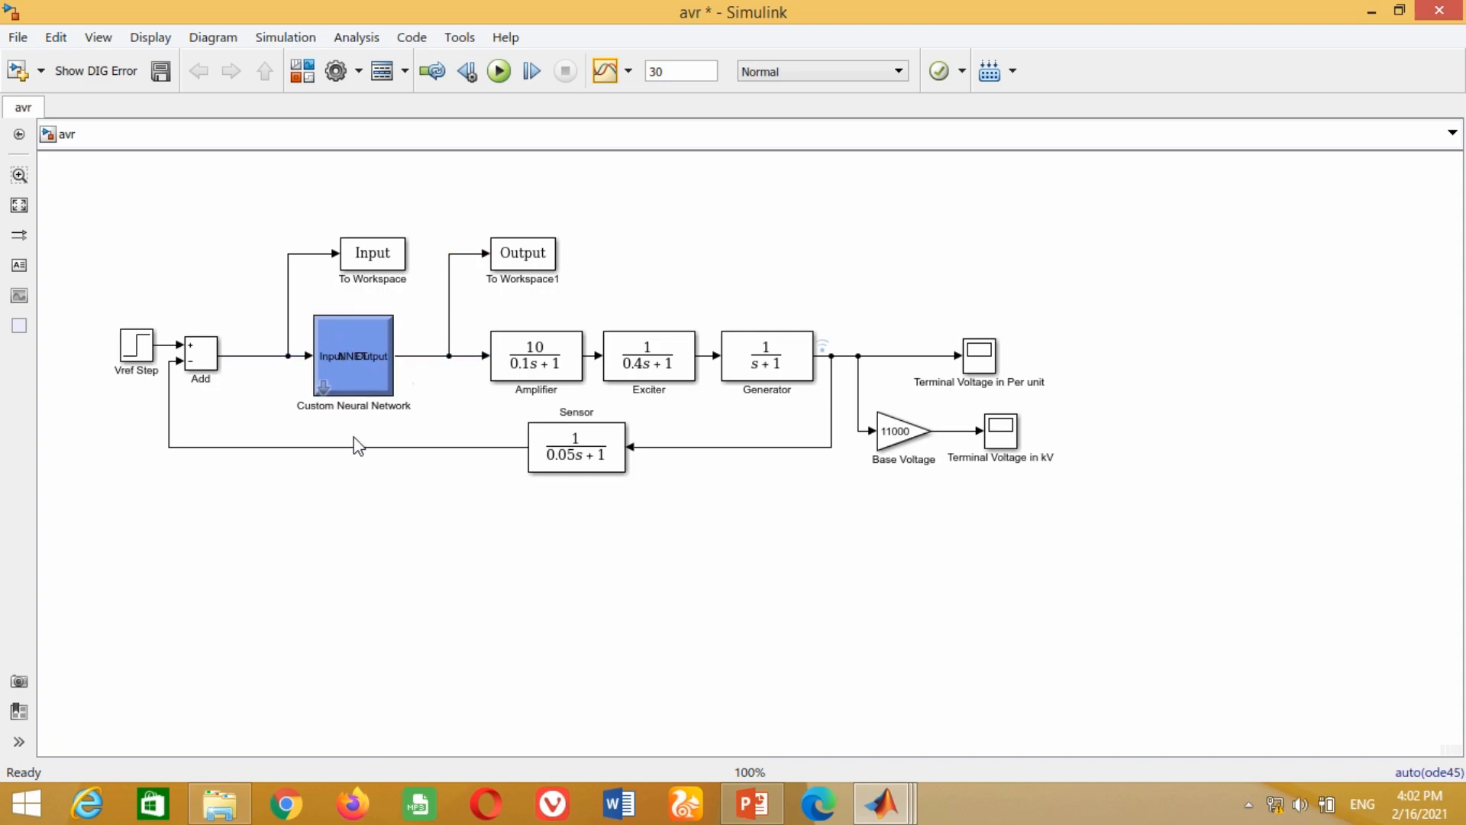
# Run the simulation and examine the Terminal Voltage in Per unit scope, scaled to fit the full response
pyautogui.click(500, 72)
pyautogui.click(988, 363)
pyautogui.doubleClick(988, 363)
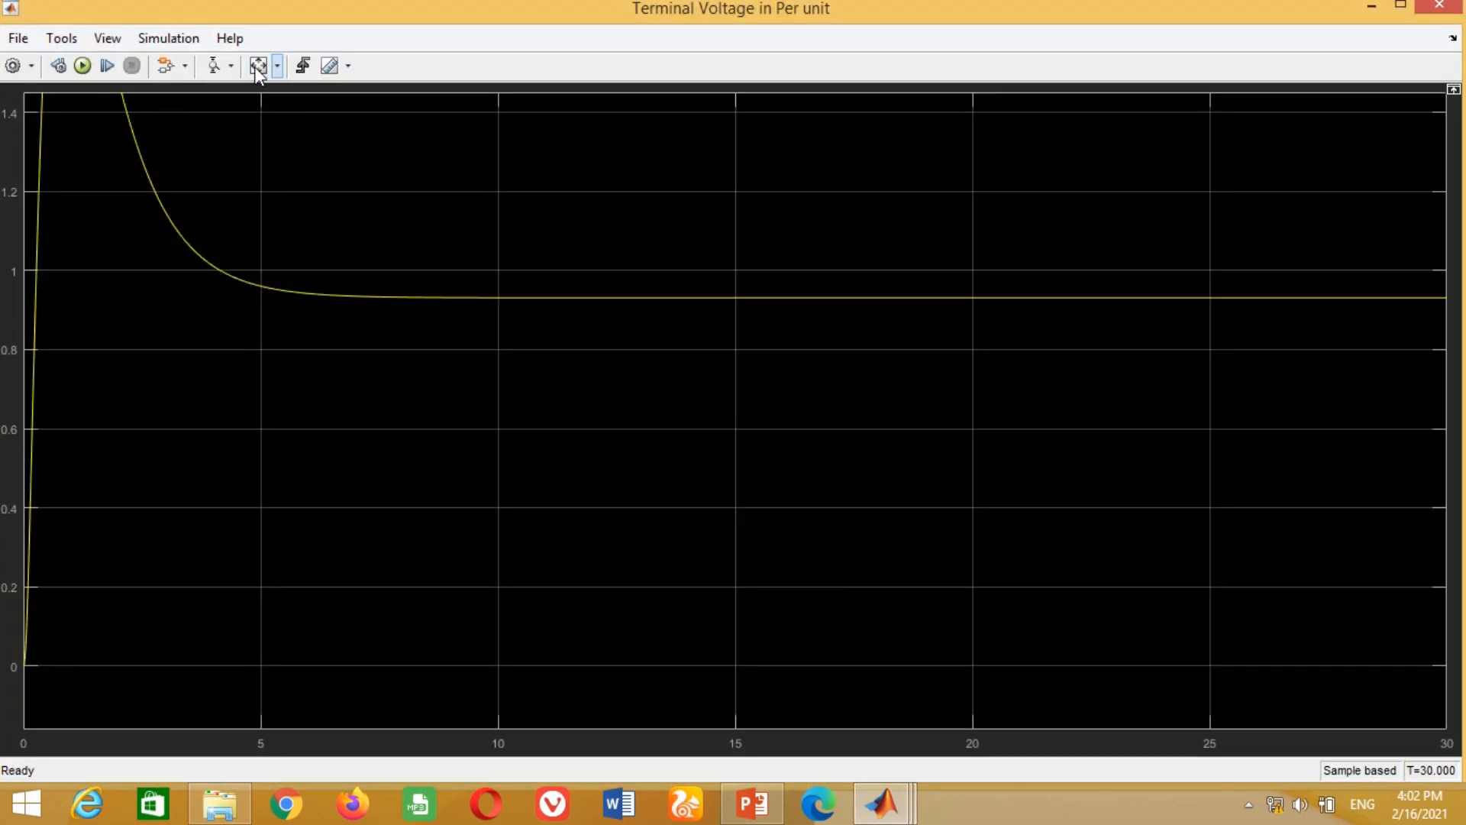
pyautogui.click(255, 67)
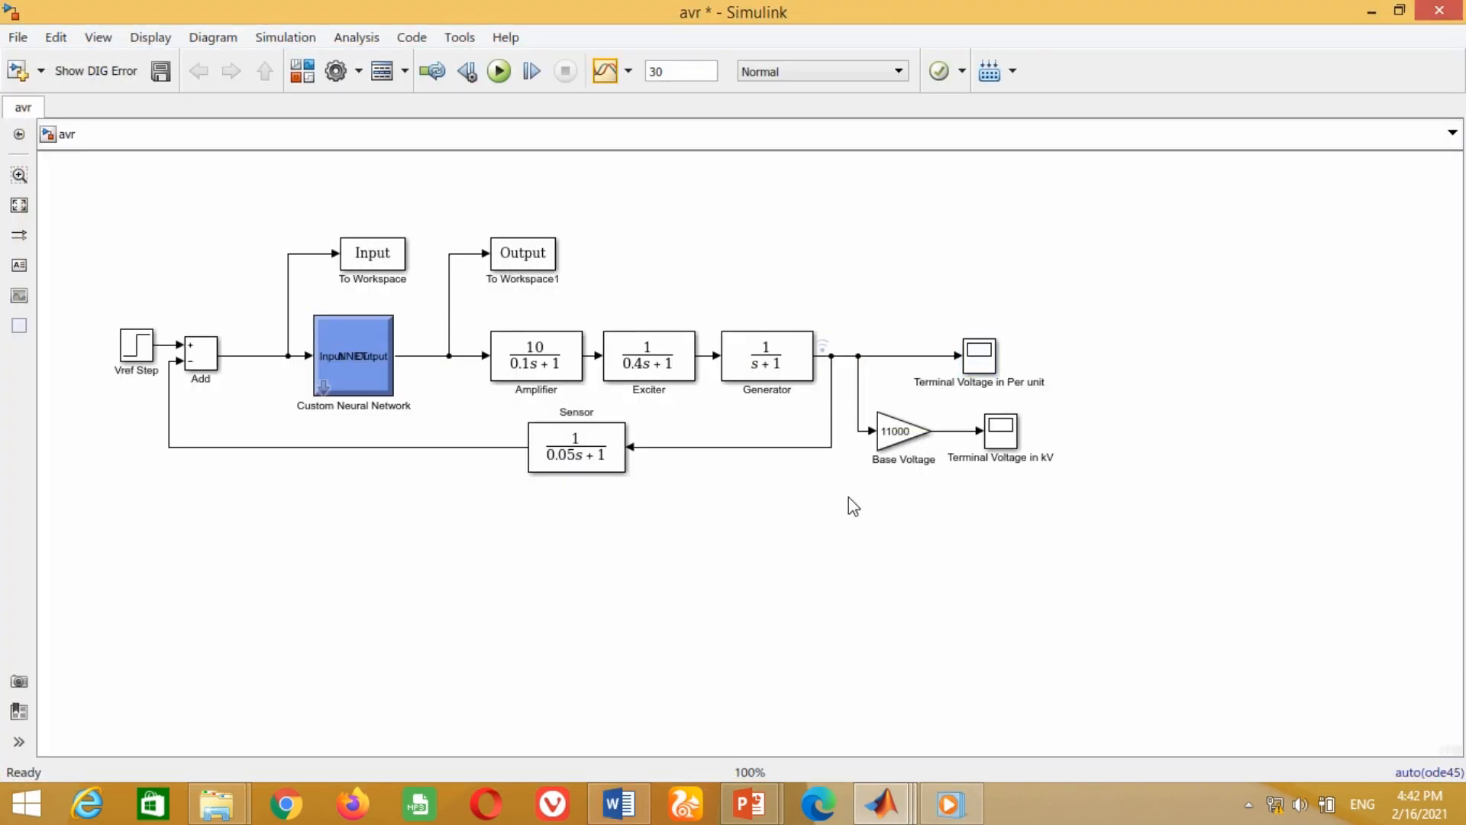
# Duplicate the complete AVR control loop and place the copy below the original
pyautogui.moveTo(1149, 565); pyautogui.dragTo(104, 198)
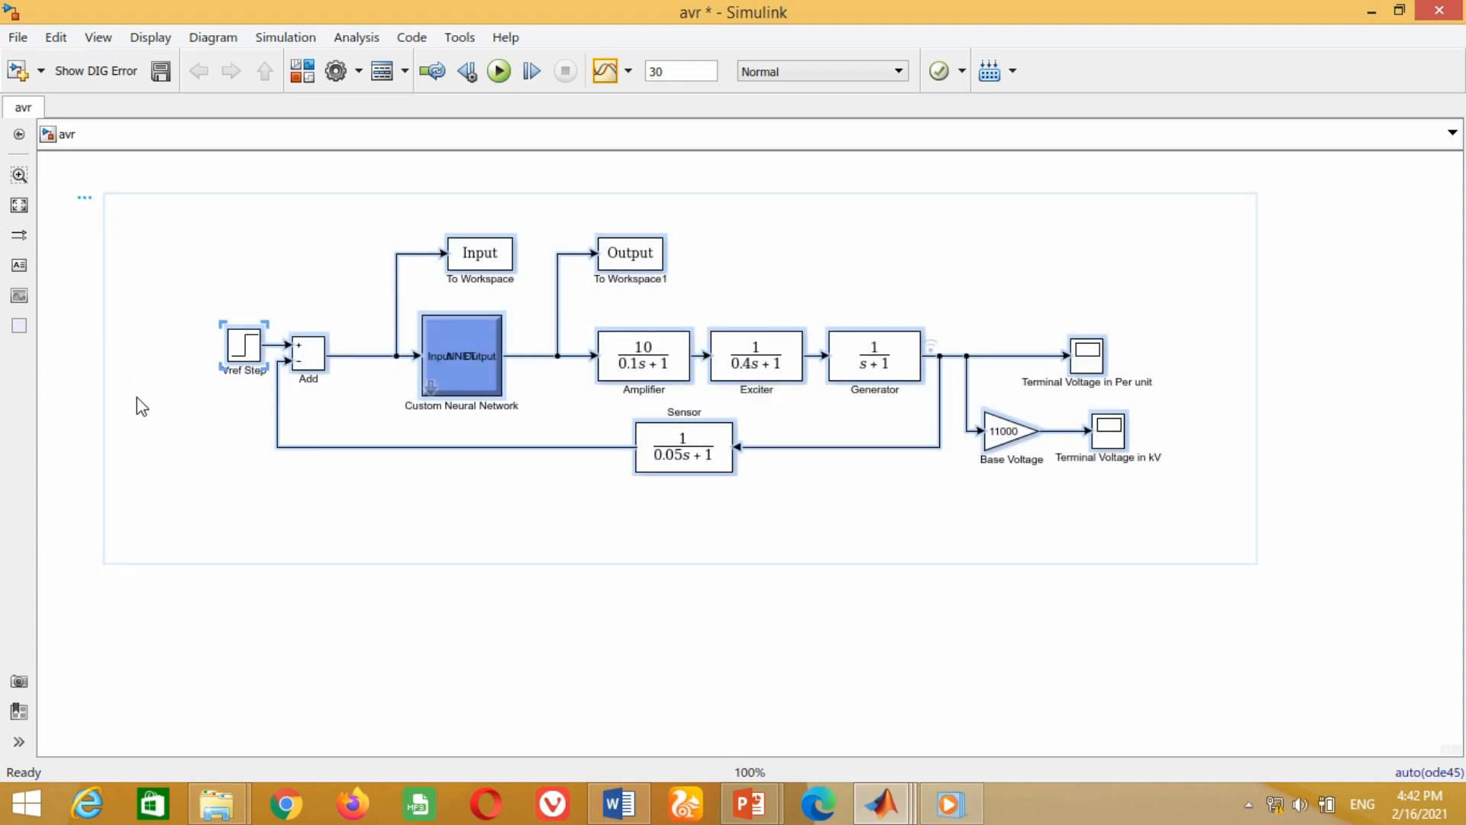
pyautogui.hotkey('ctrl', 'v')
pyautogui.moveTo(653, 379); pyautogui.dragTo(649, 633)
pyautogui.click(1238, 490)
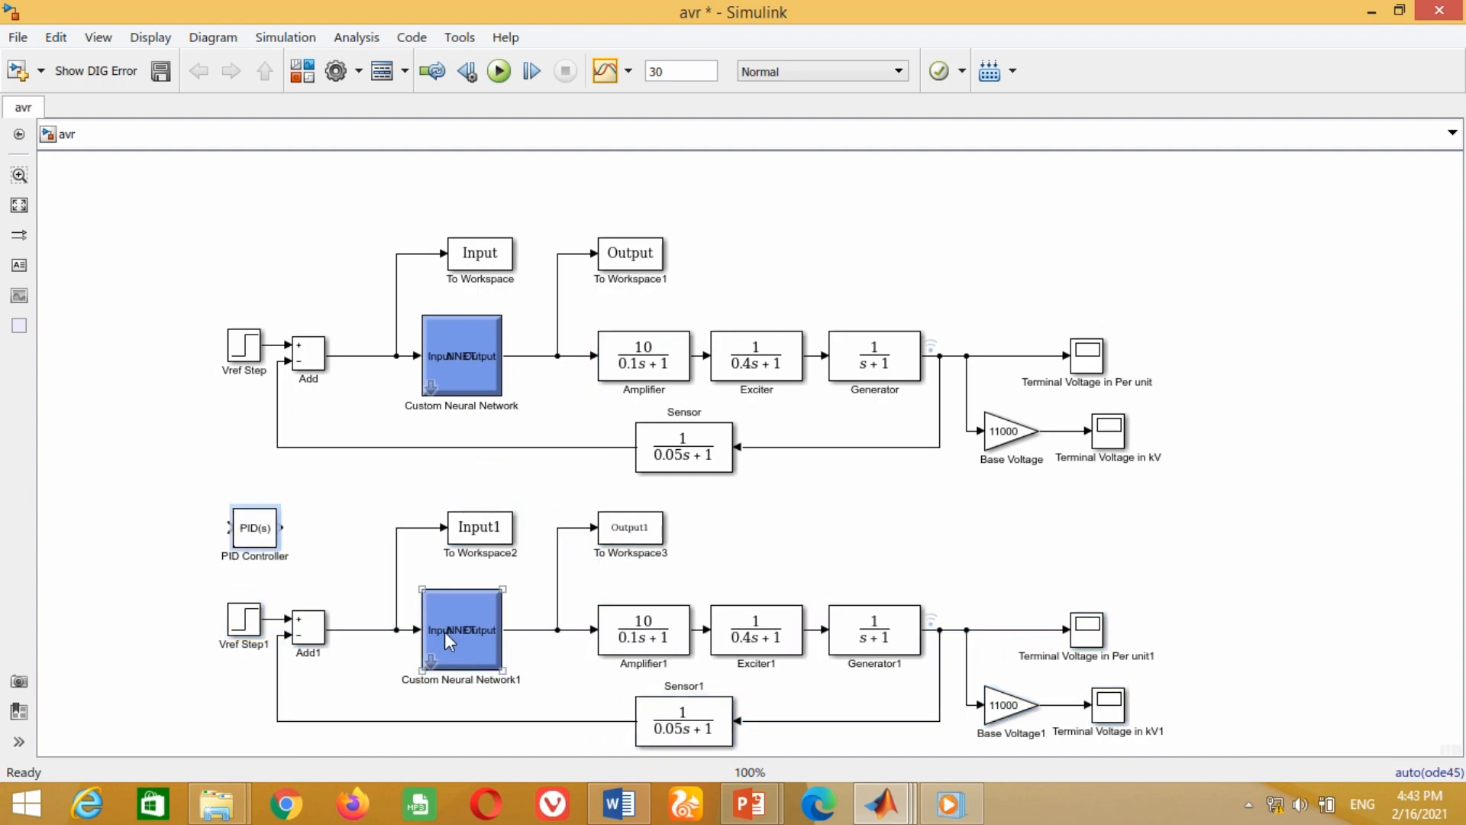
# Replace the Custom Neural Network block in the lower loop with the PID Controller block
pyautogui.click(452, 639)
pyautogui.press('Delete')
pyautogui.moveTo(258, 528); pyautogui.dragTo(446, 633)
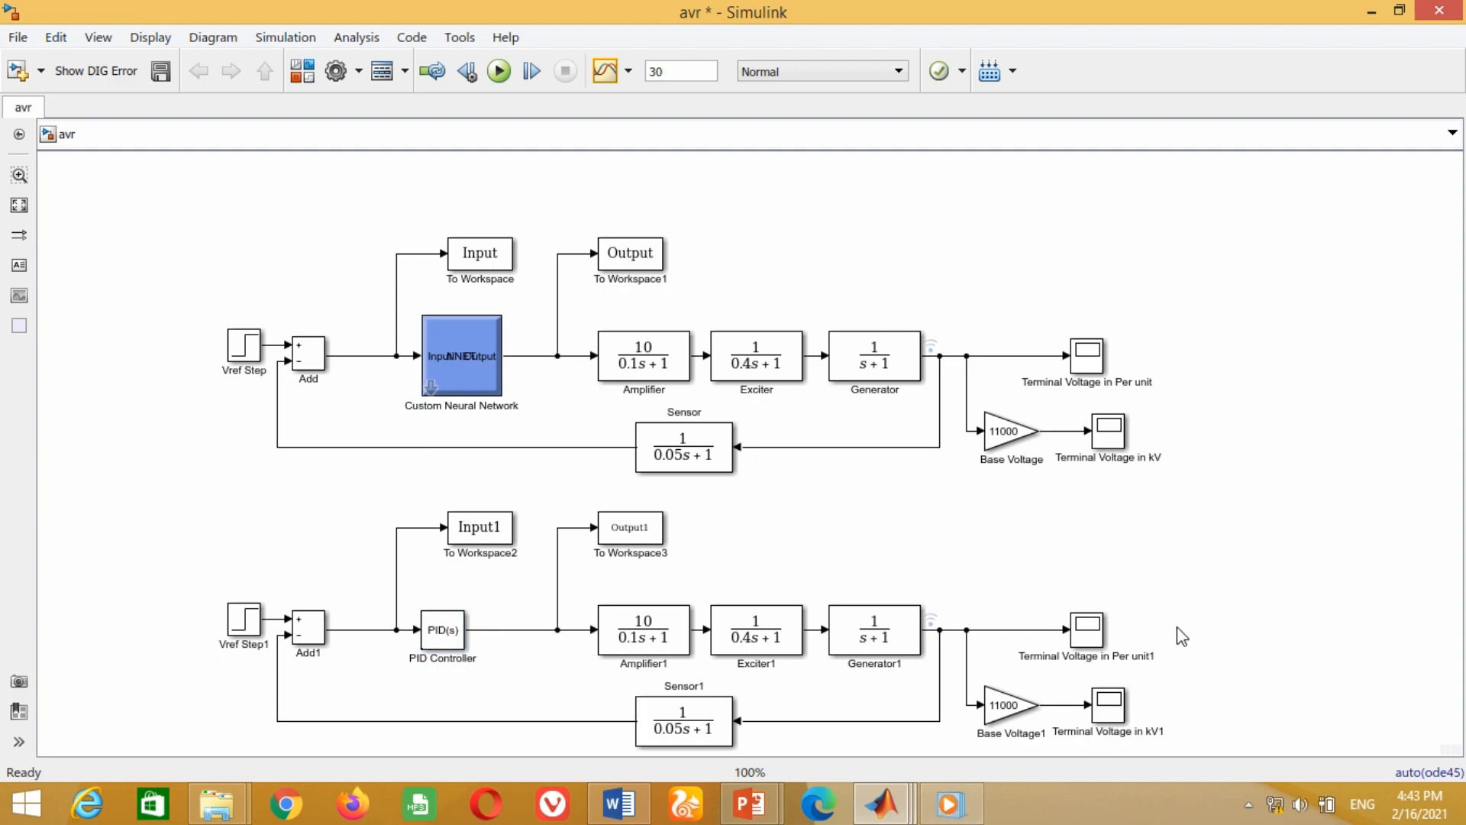
pyautogui.click(1156, 455)
pyautogui.click(1177, 488)
# Add a Mux from the Commonly Used Blocks library and connect its inputs to the terminal voltage signals of both loops
pyautogui.click(874, 649)
pyautogui.hotkey('ctrl', 'shift', 'l')
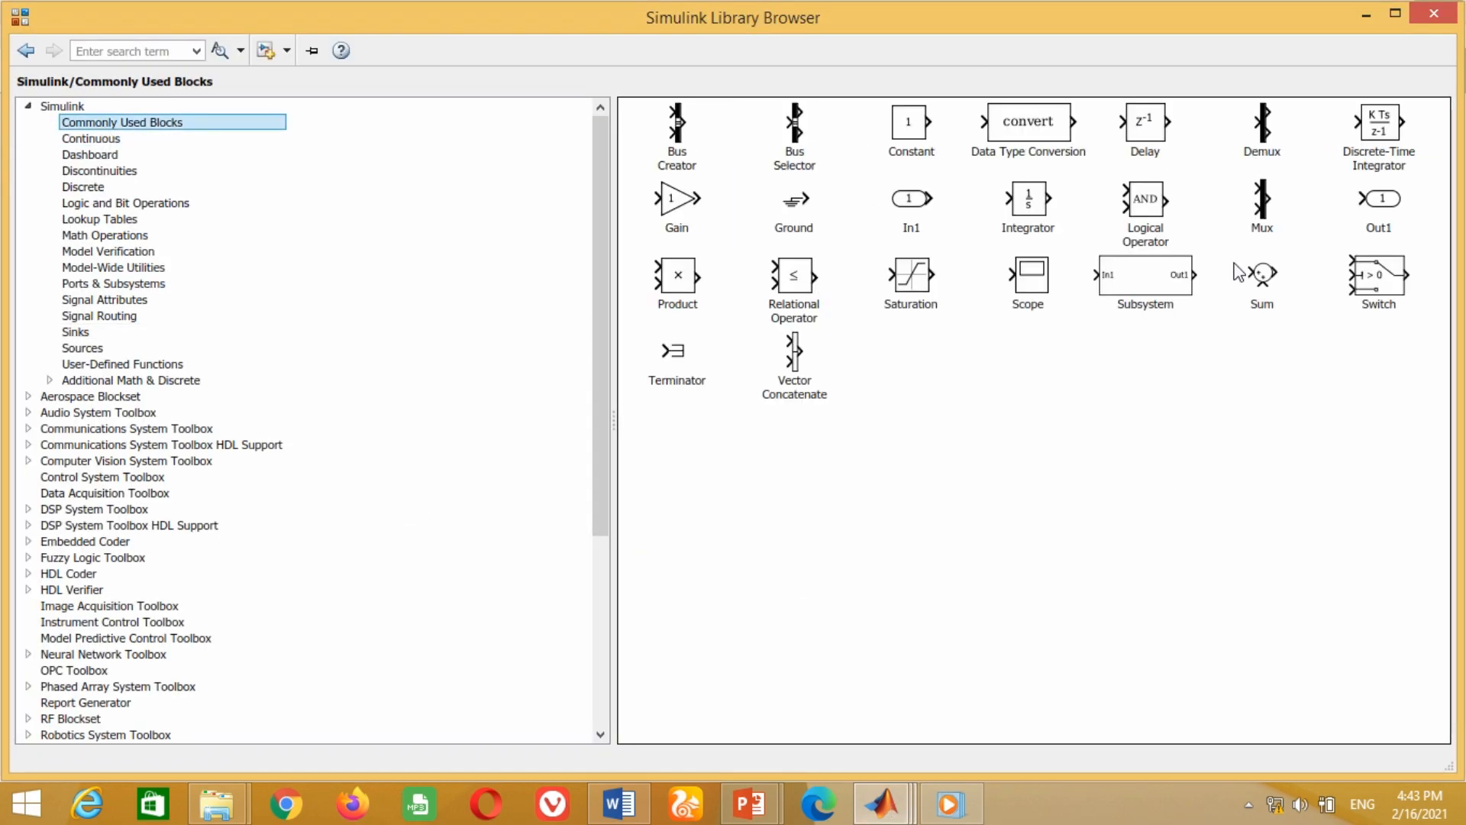
pyautogui.click(1260, 206)
pyautogui.rightClick(1214, 200)
pyautogui.click(1283, 223)
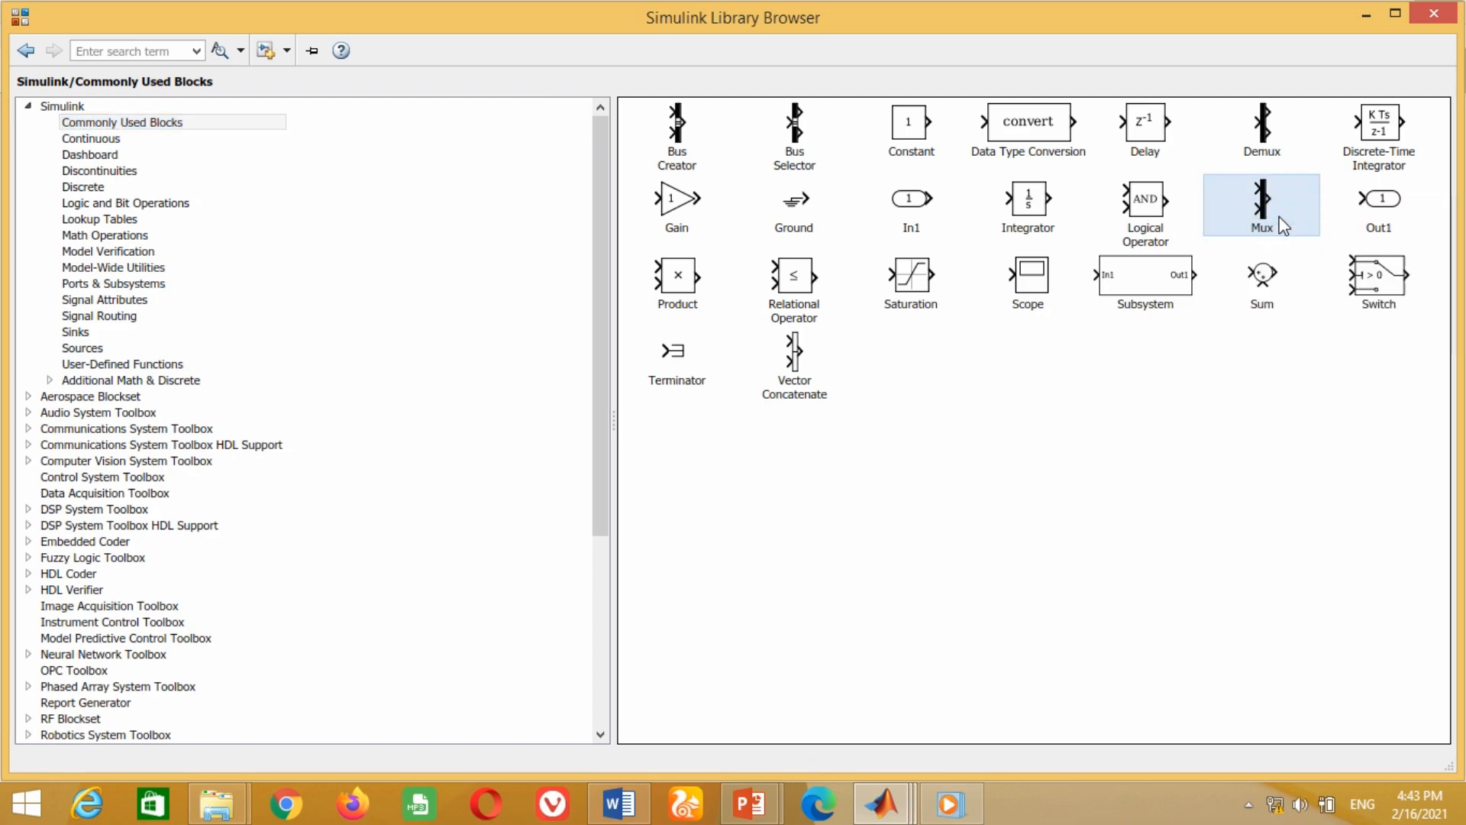
pyautogui.moveTo(741, 458); pyautogui.dragTo(1007, 356)
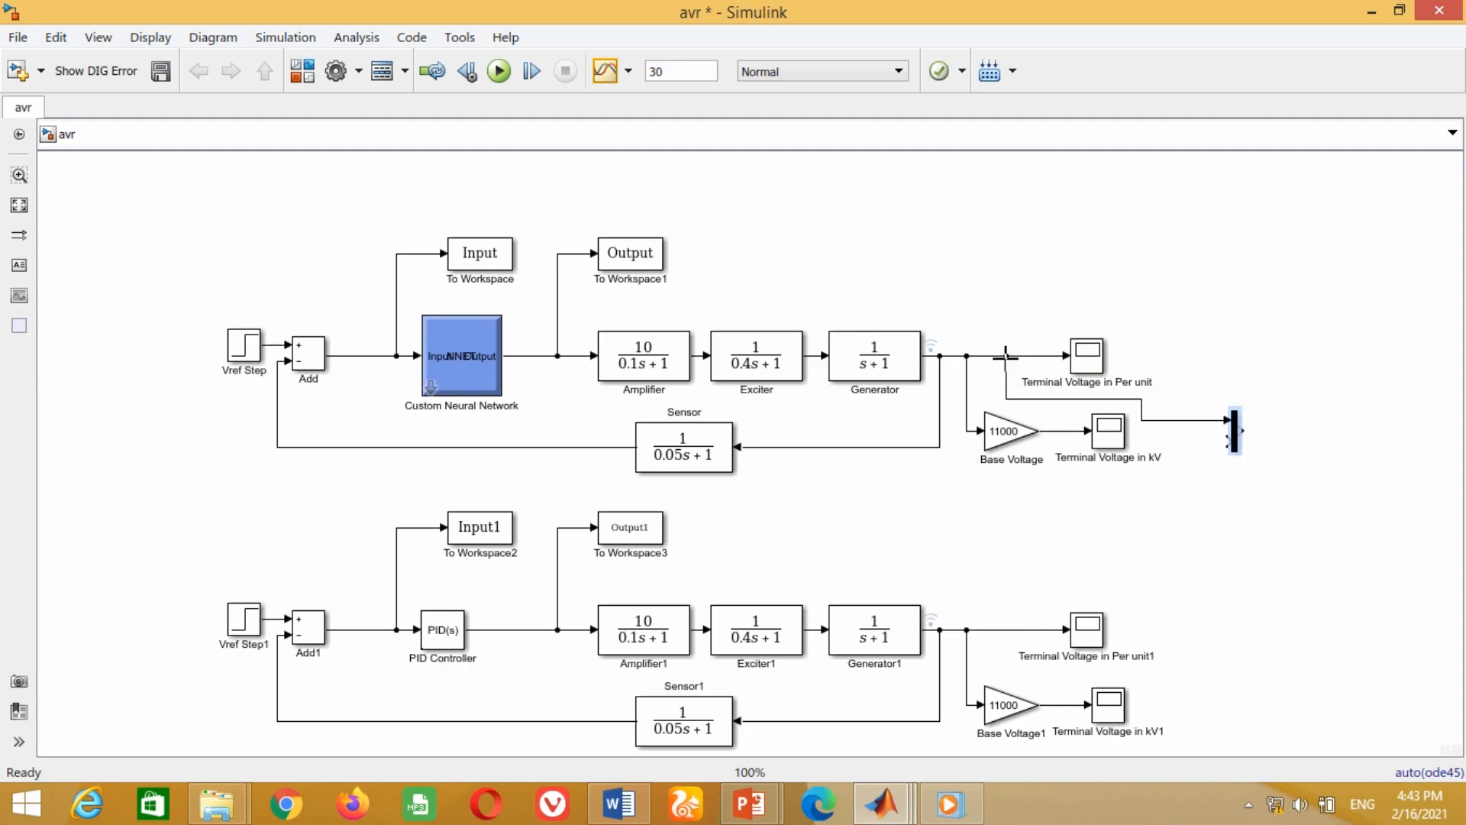
pyautogui.moveTo(1229, 441); pyautogui.dragTo(998, 630)
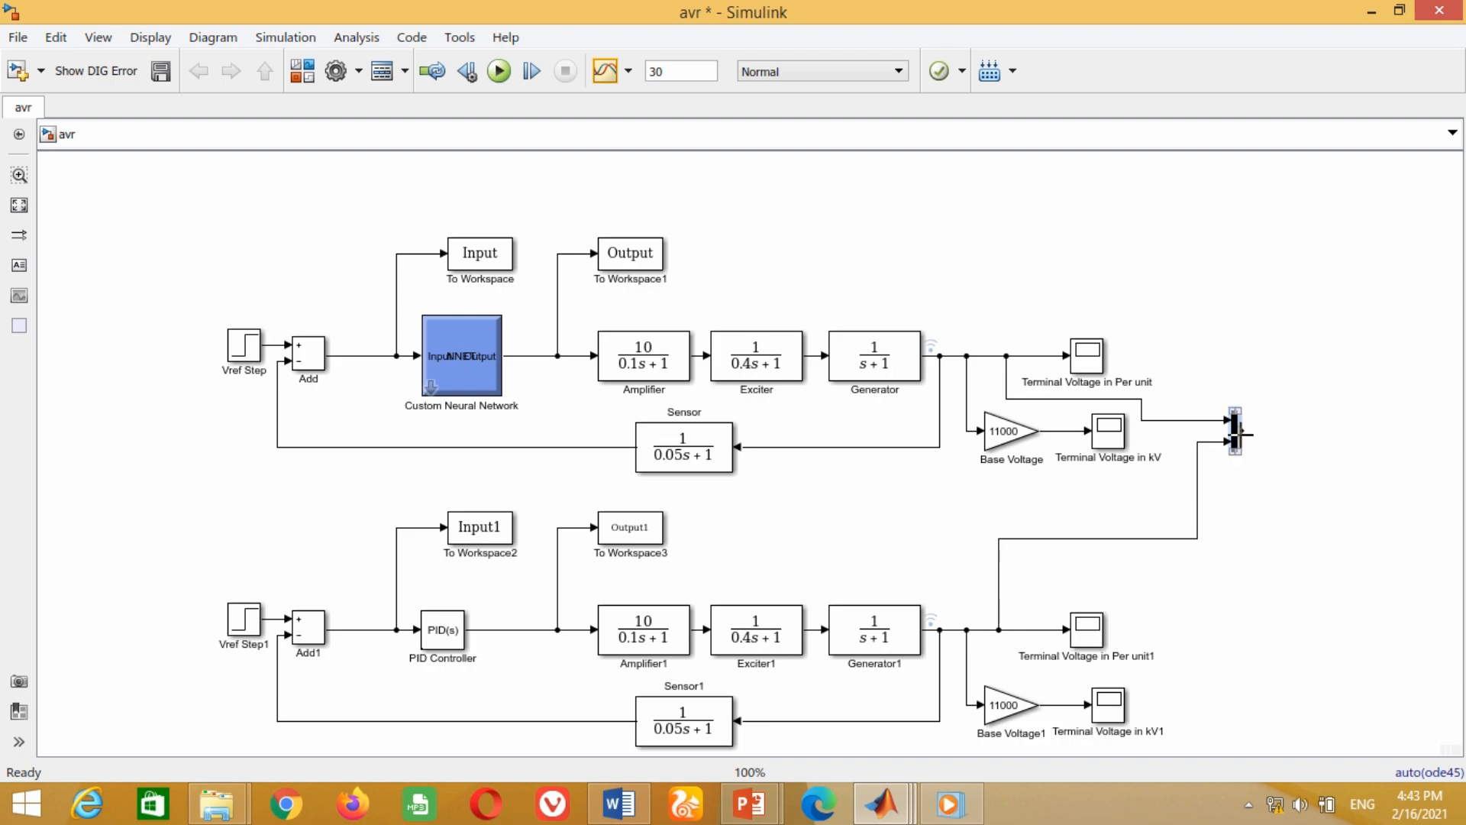
# Copy the Terminal Voltage in Per unit scope and connect the copy to the Mux output
pyautogui.click(1087, 356)
pyautogui.moveTo(1090, 365); pyautogui.dragTo(1362, 451)
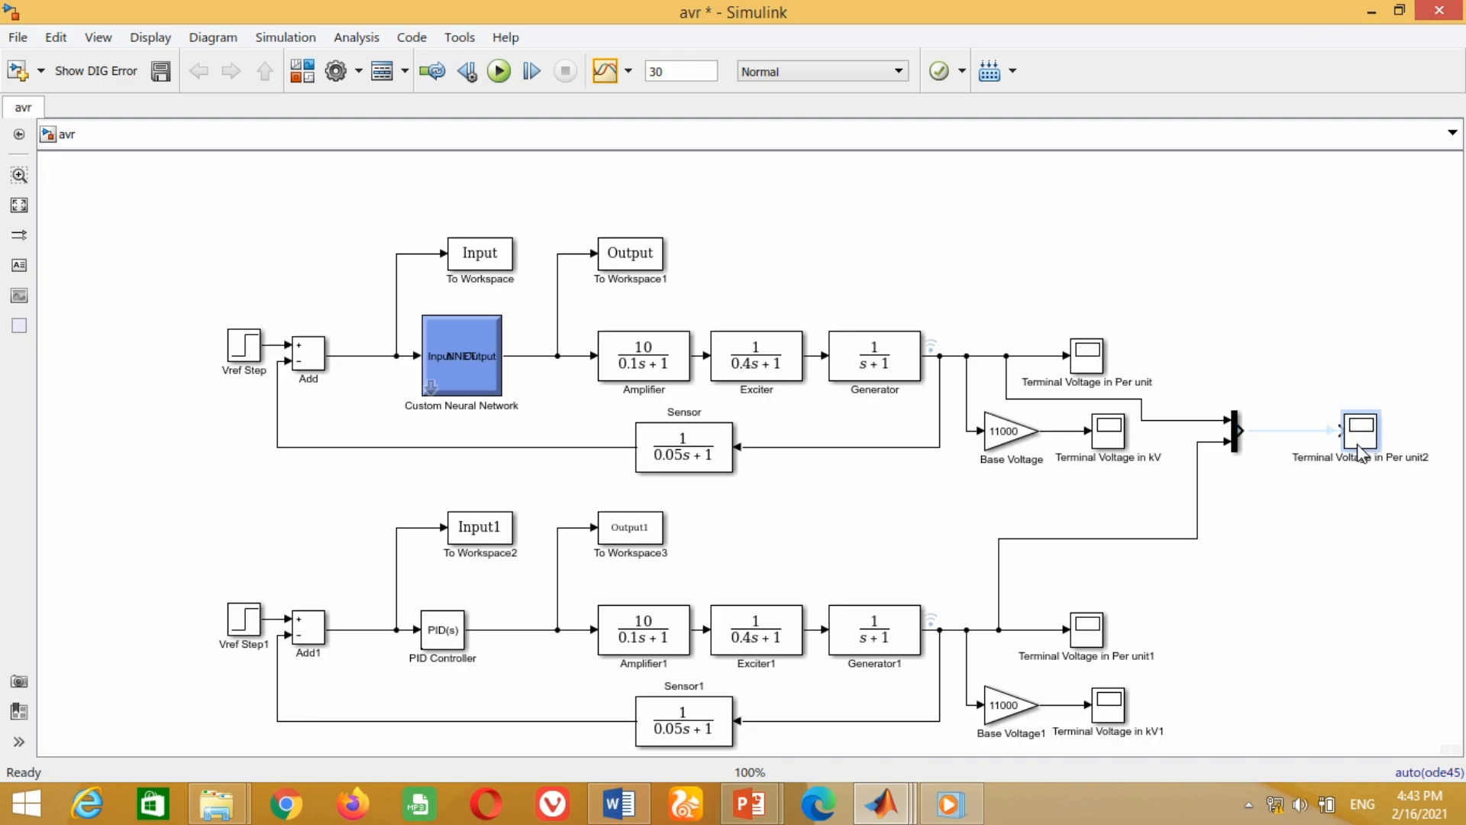
pyautogui.click(1290, 431)
# Run the simulation and compare the neural network and PID responses in the scope after the Mux, then close the scope
pyautogui.click(499, 72)
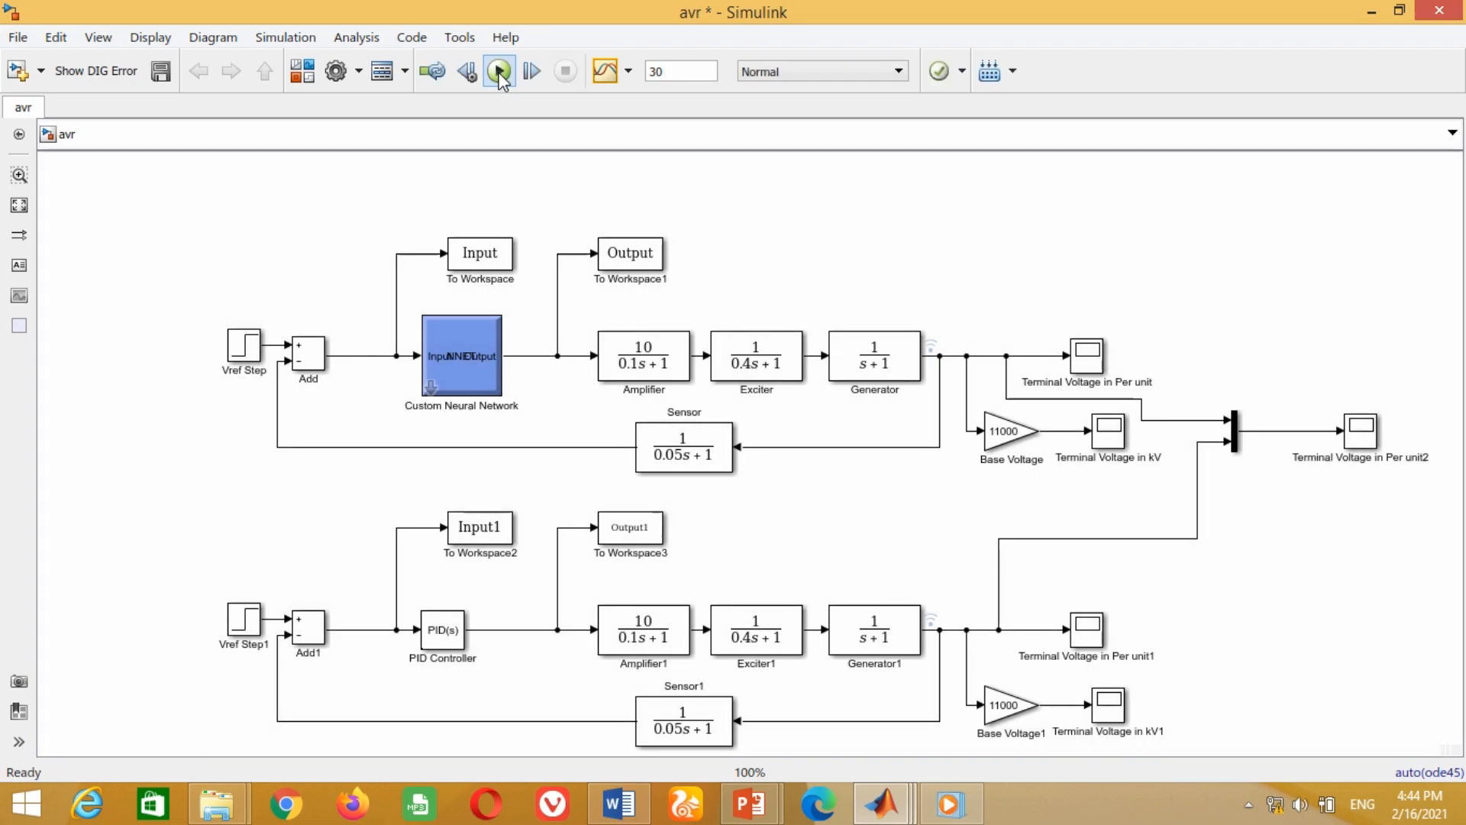
pyautogui.click(1361, 437)
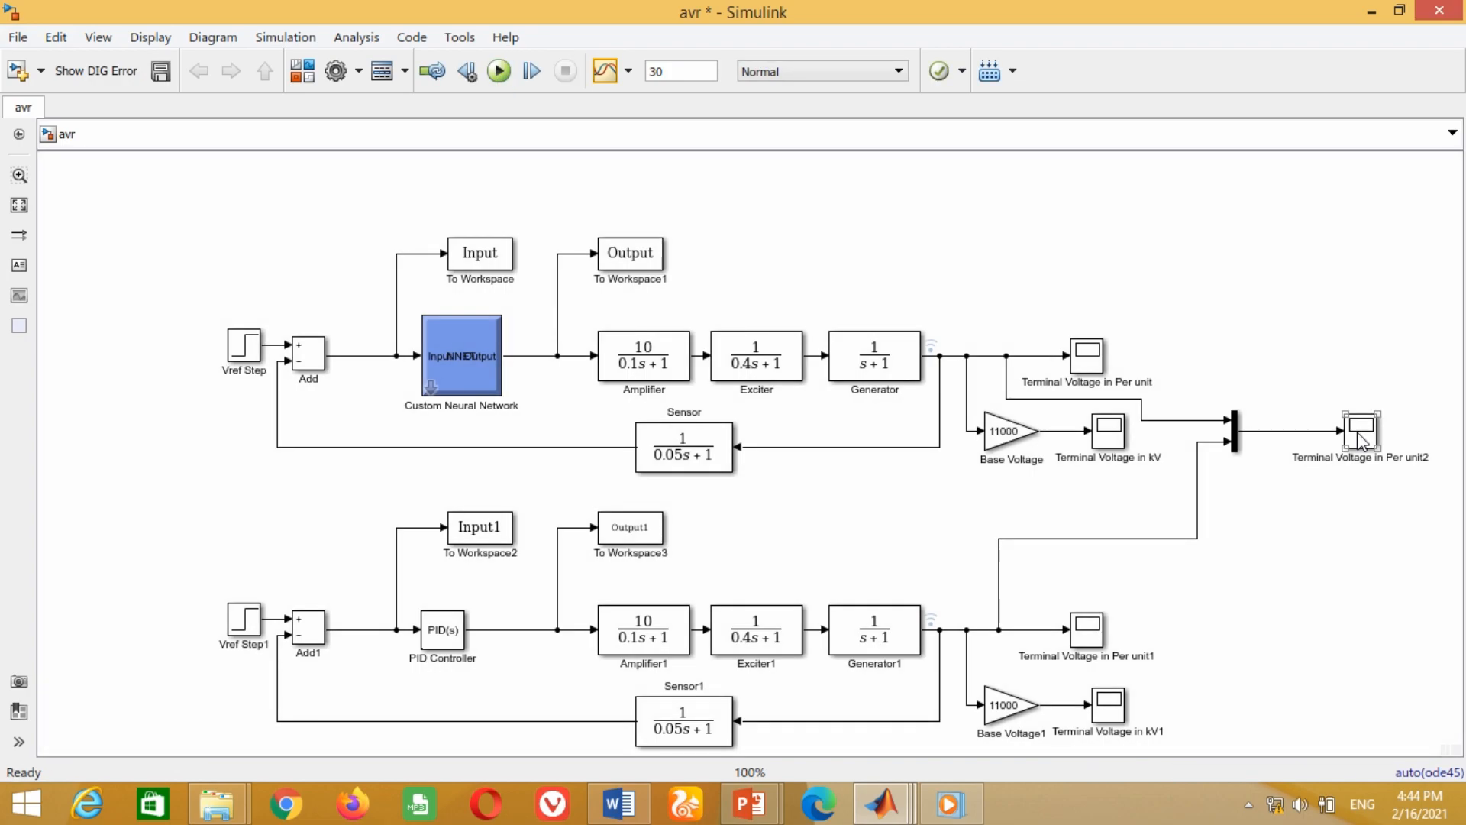
pyautogui.doubleClick(1359, 436)
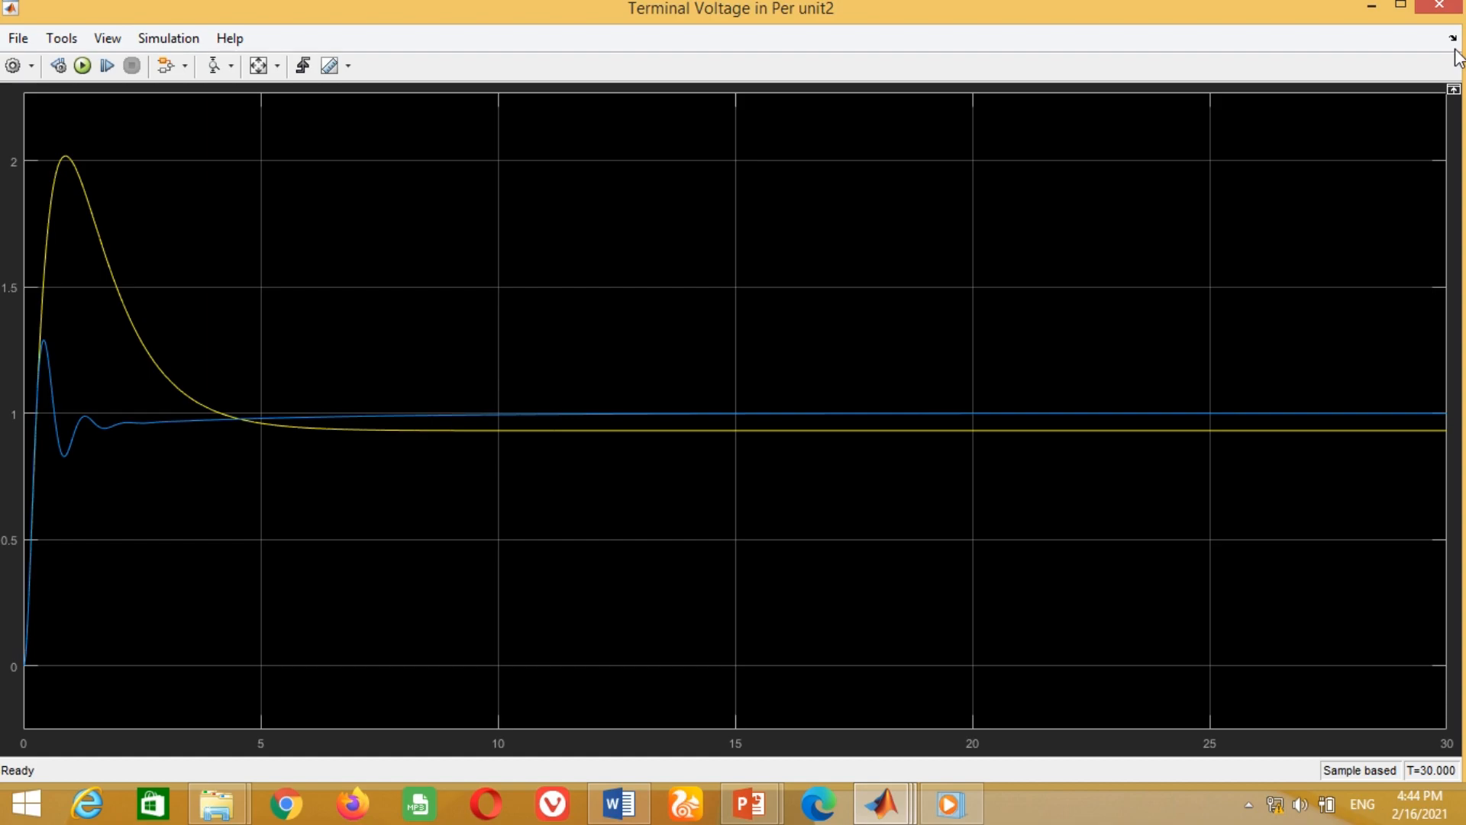
pyautogui.click(1437, 6)
pyautogui.click(1264, 537)
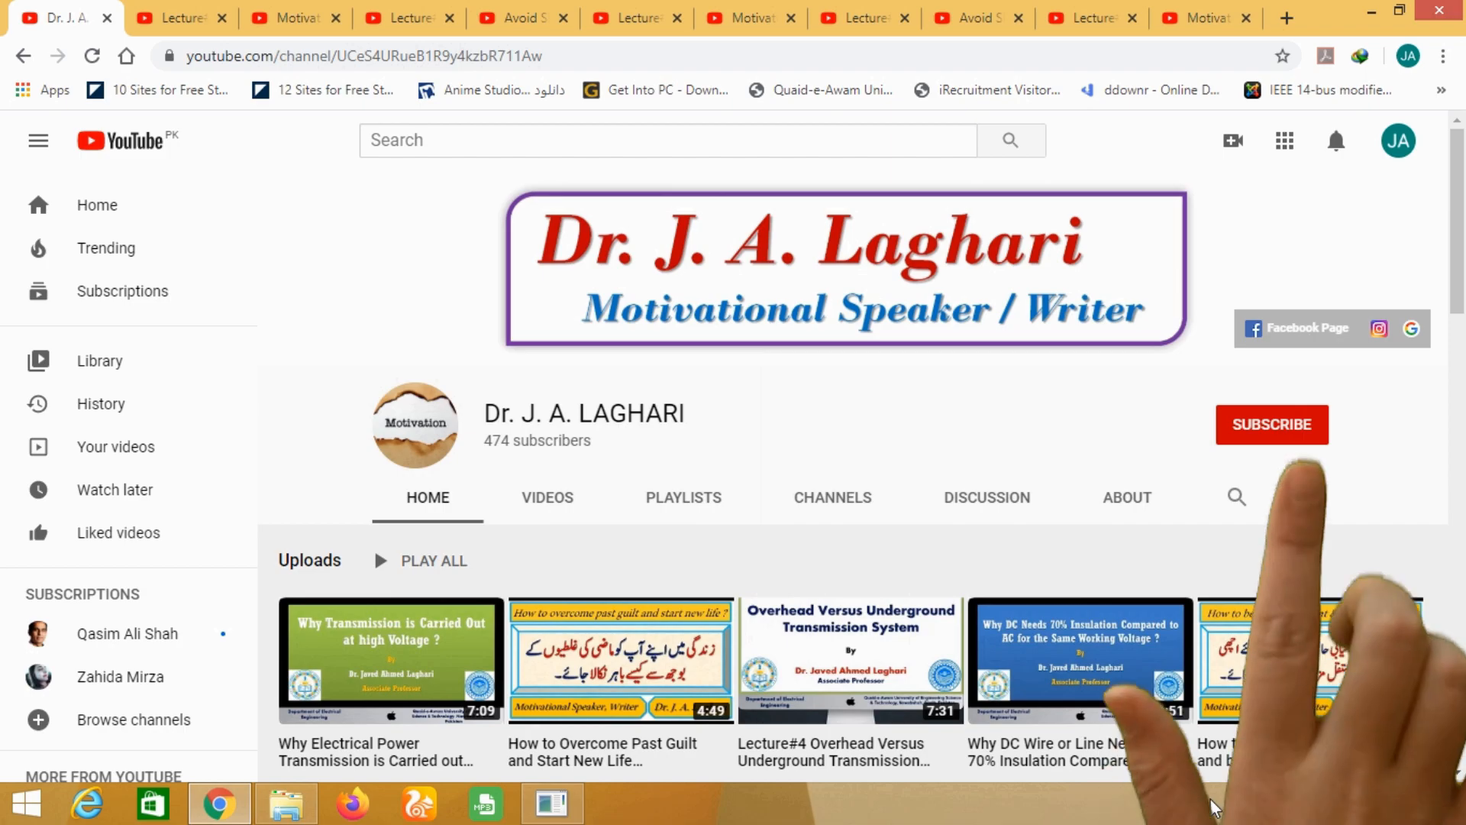
# On the YouTube channel page in Chrome, subscribe to the channel and set its notifications to All
pyautogui.click(1272, 429)
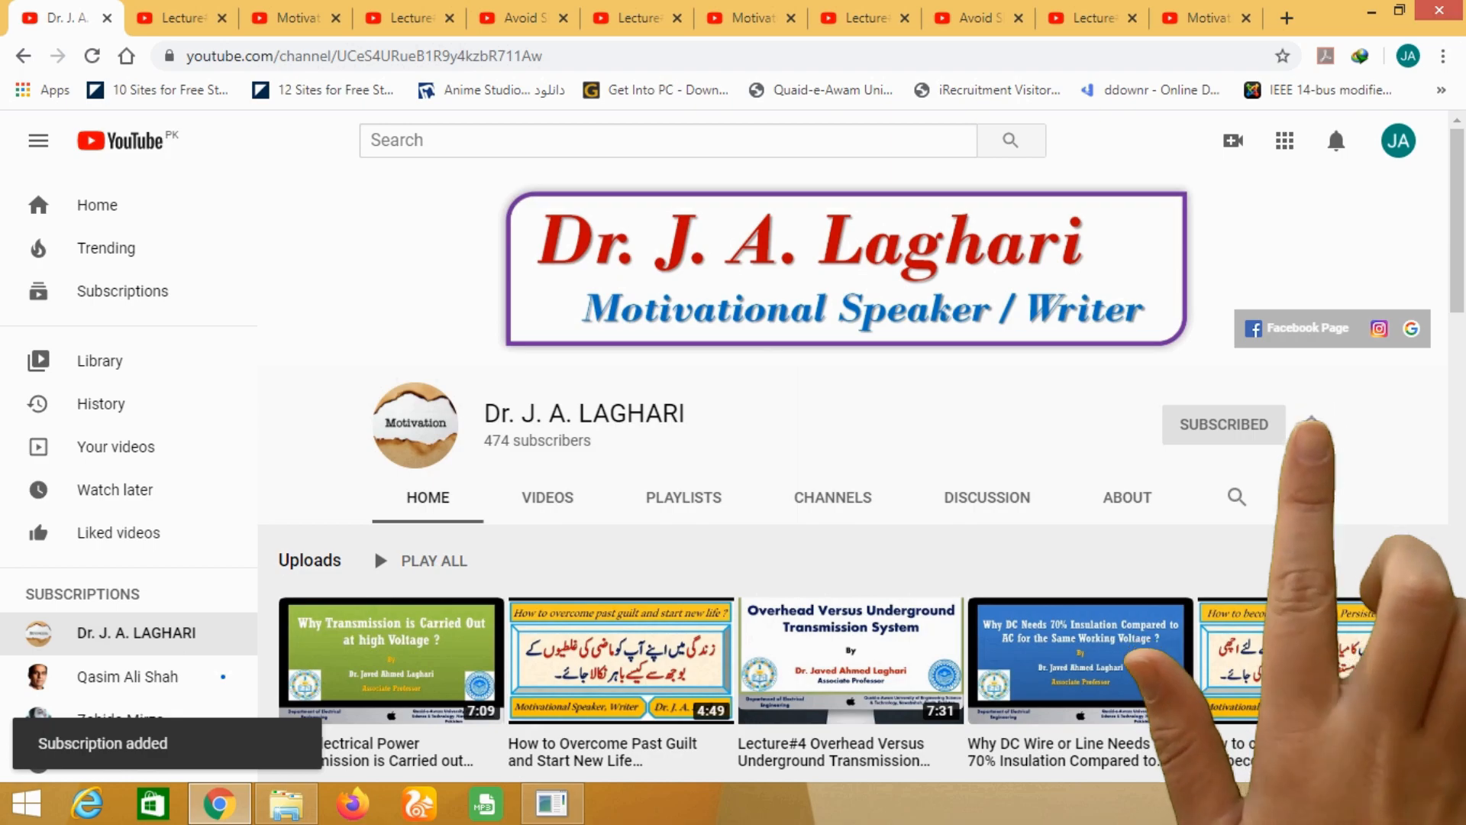
pyautogui.click(1312, 426)
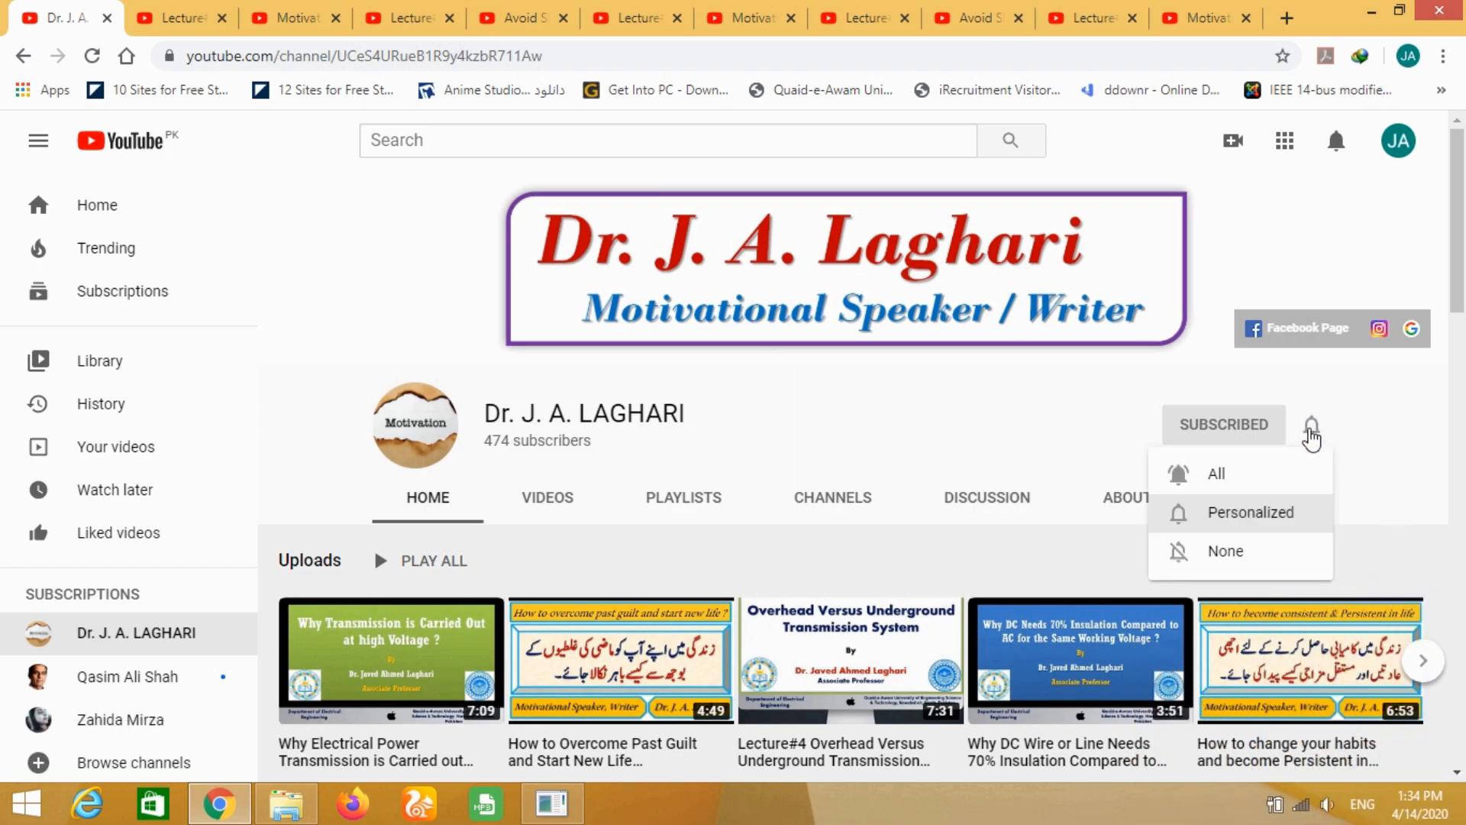
pyautogui.click(1235, 479)
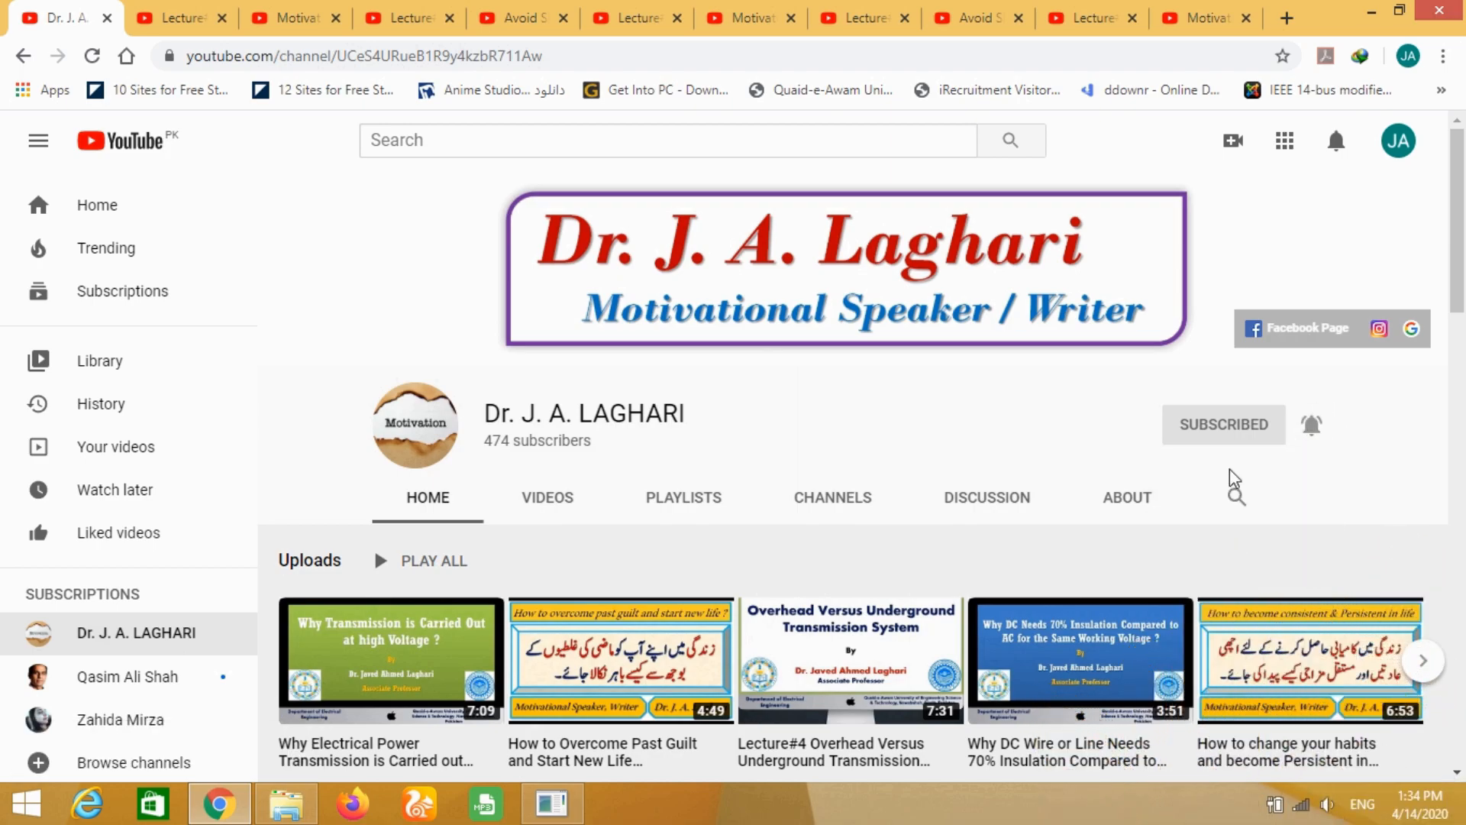